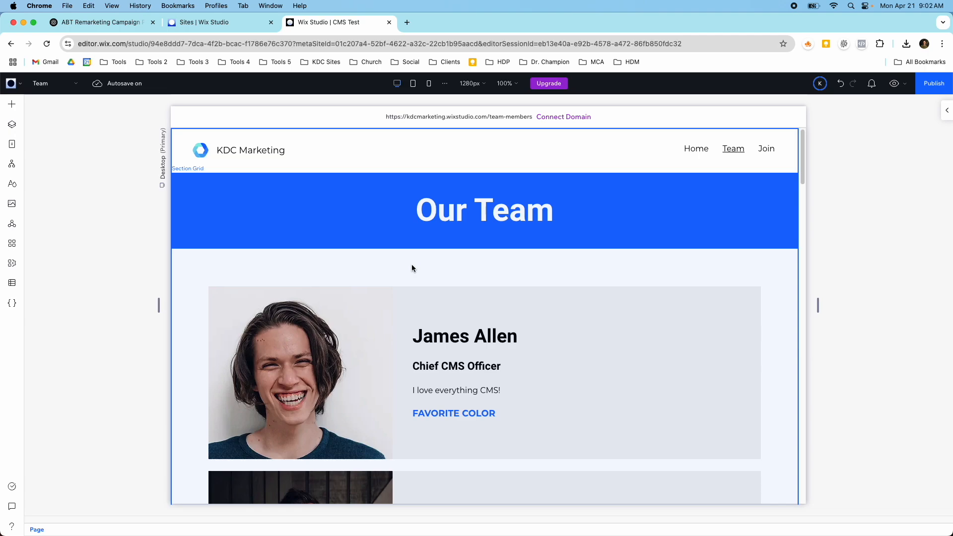
# Step: Look through the team member cards from the start to the end of the Team page
pyautogui.scroll(-9, 412, 268)
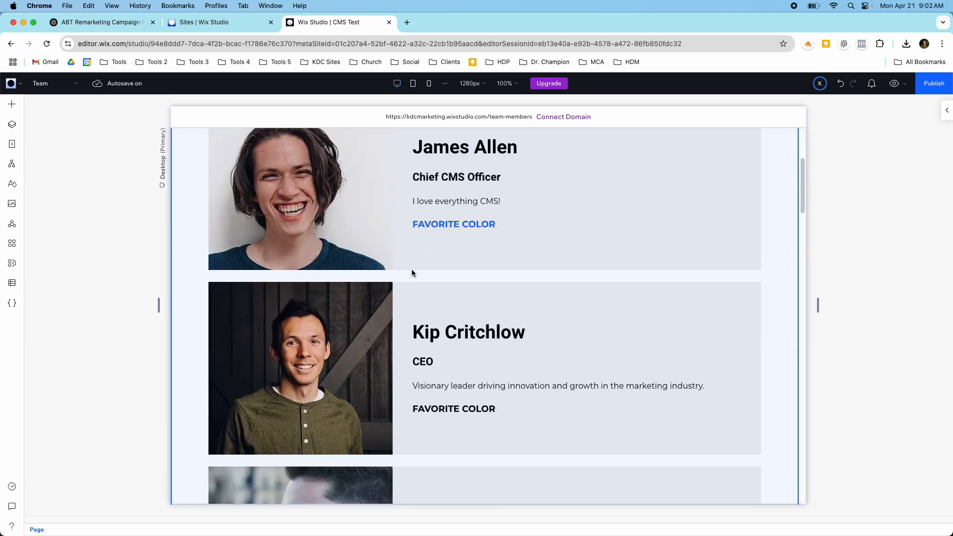
pyautogui.scroll(-14, 409, 276)
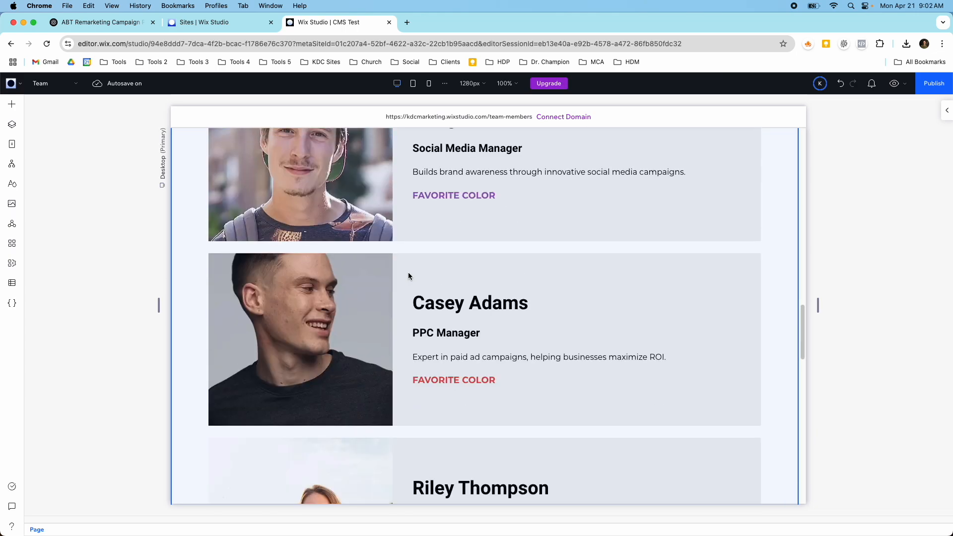
pyautogui.scroll(-5, 429, 278)
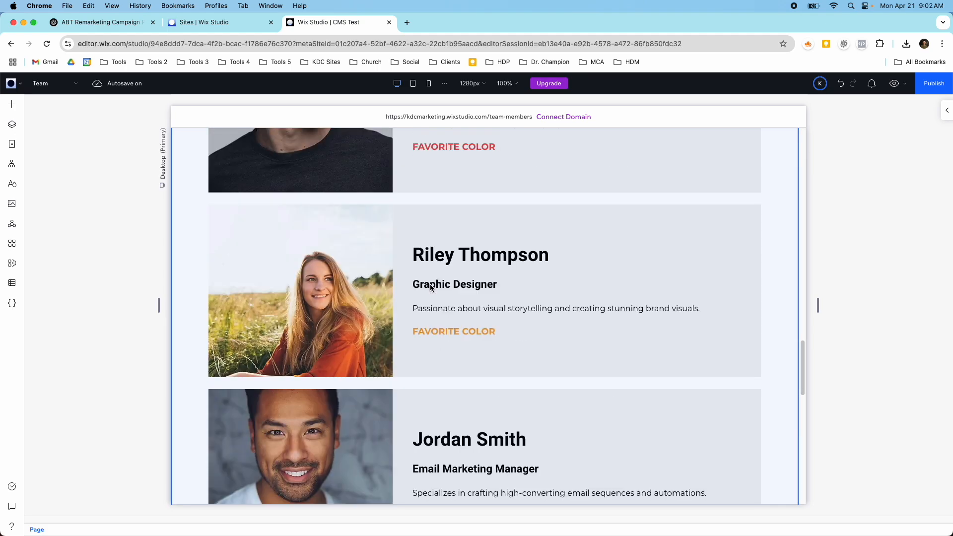
pyautogui.scroll(-9, 430, 284)
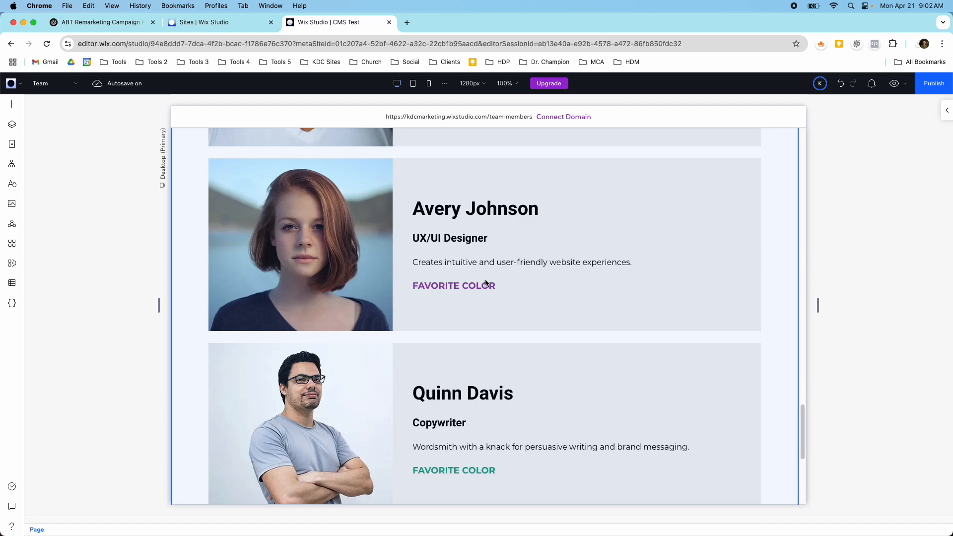
pyautogui.scroll(-6, 439, 296)
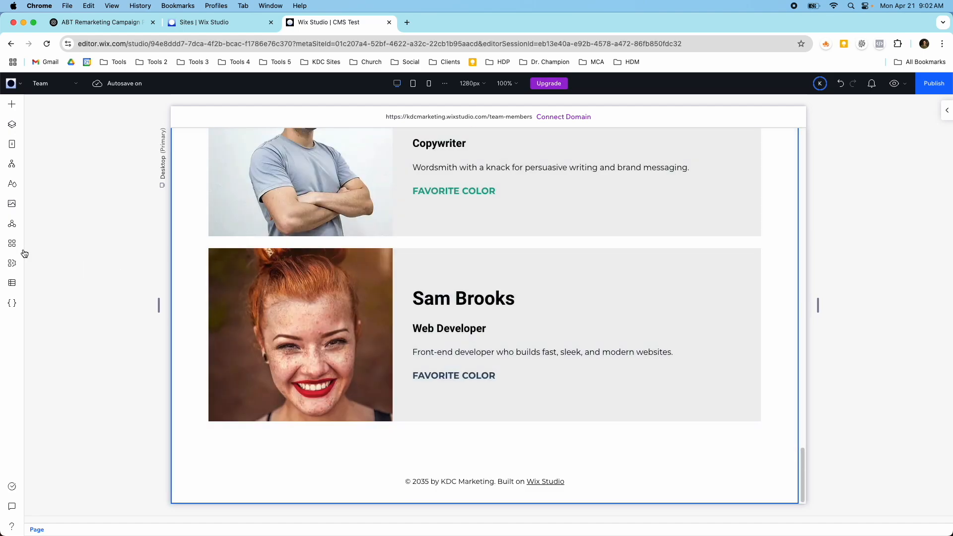
# Step: Open the Team Members collection from the site's CMS collections to view its items
pyautogui.click(12, 283)
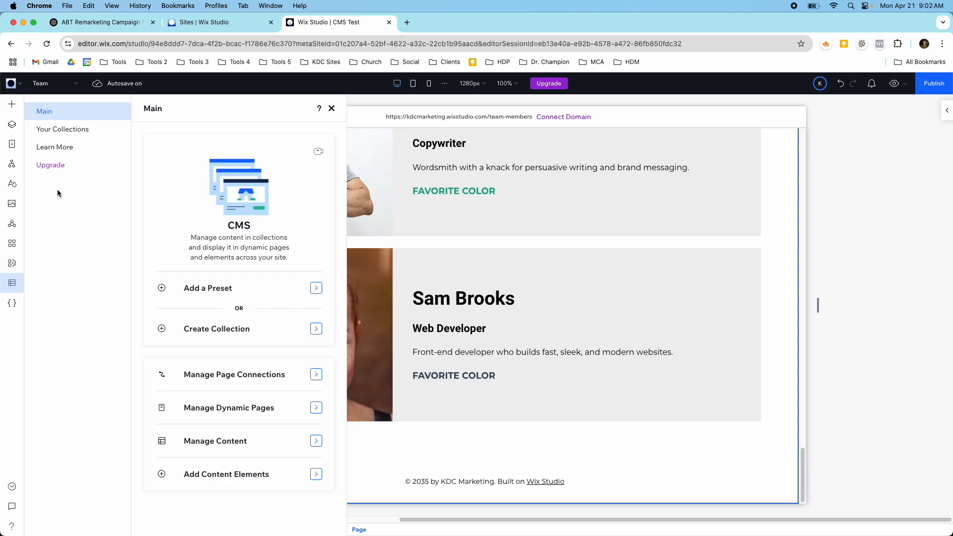
pyautogui.click(57, 130)
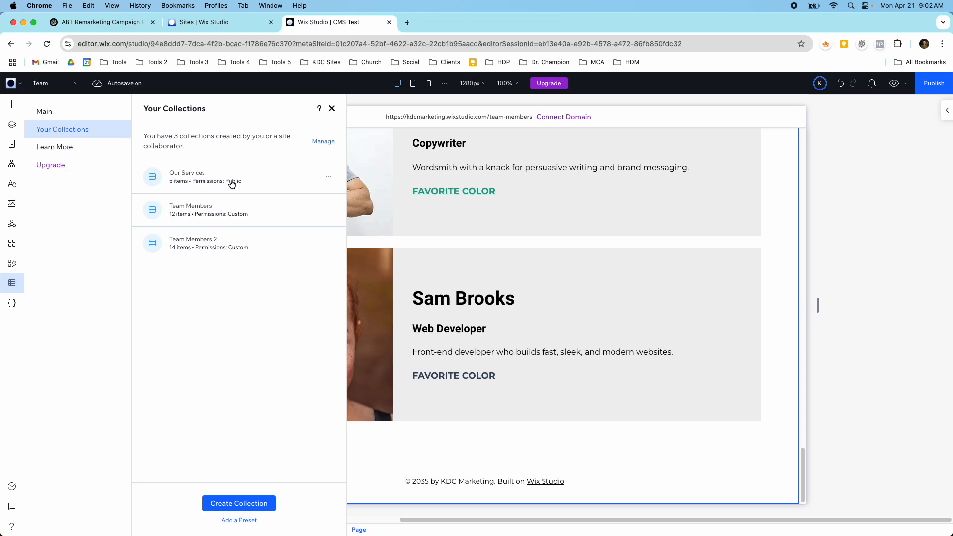
pyautogui.click(220, 205)
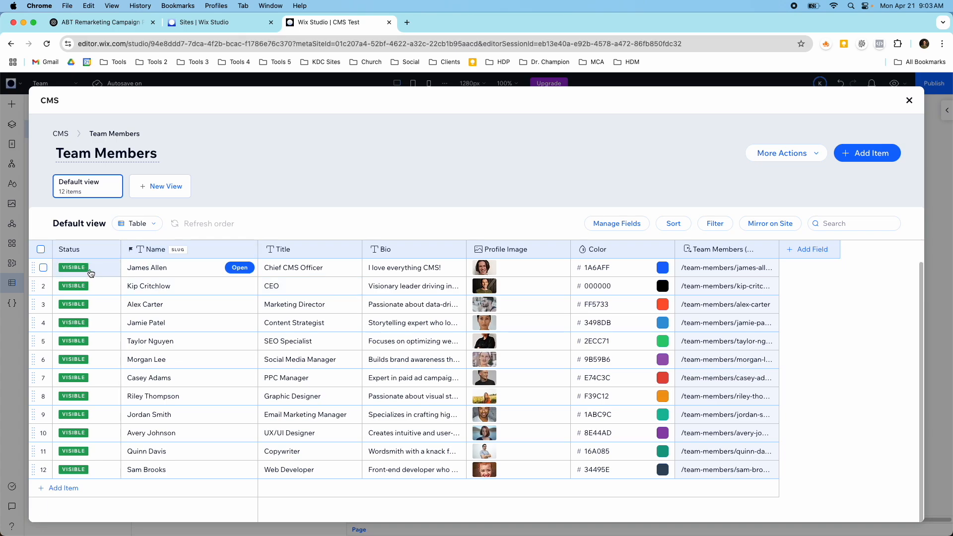
# Step: Hide the Chief CMS Officer item in the Team Members collection and check the Team page without it
pyautogui.click(44, 268)
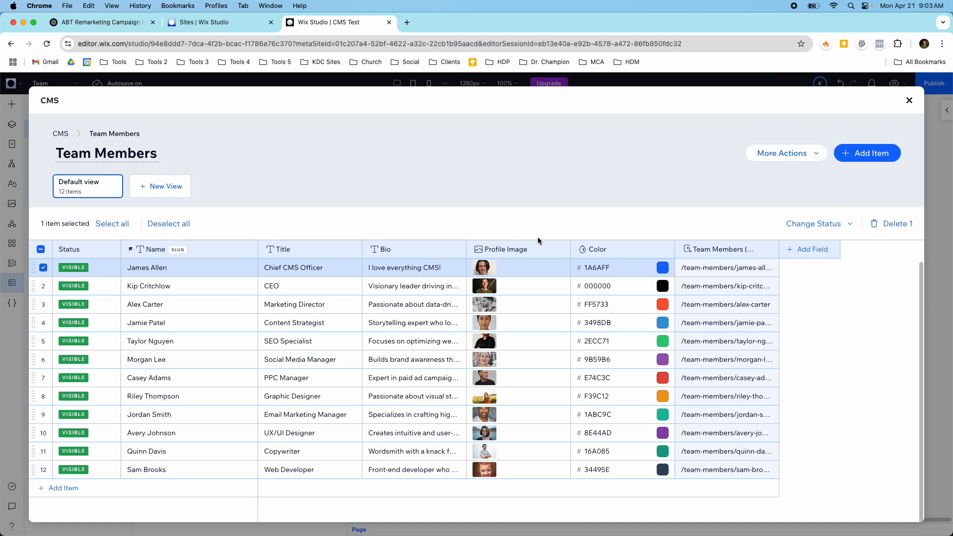
pyautogui.click(809, 224)
pyautogui.click(789, 239)
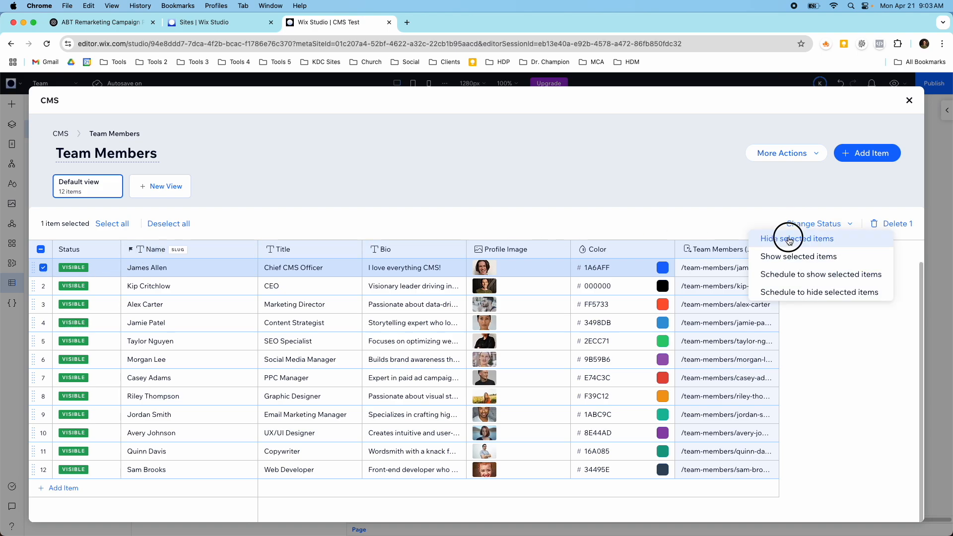
pyautogui.click(910, 100)
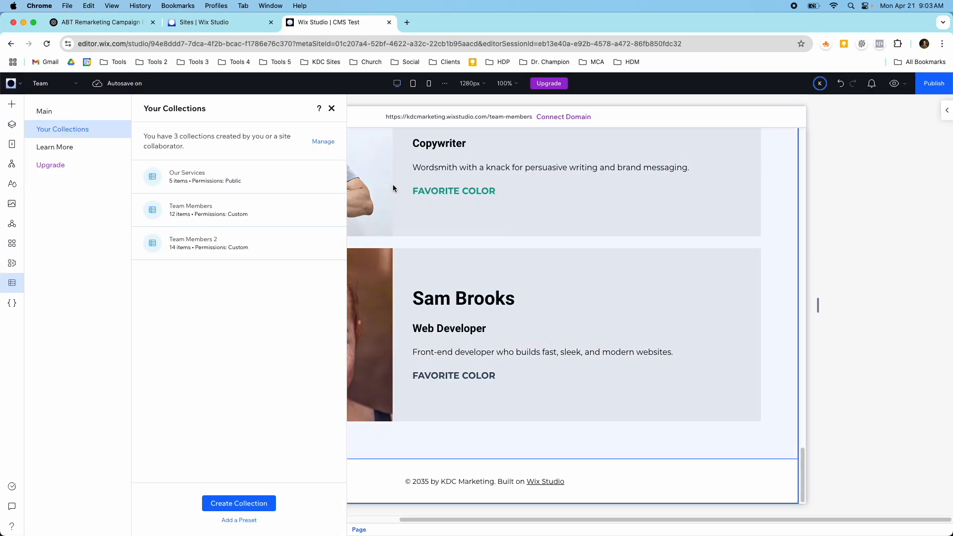
pyautogui.click(331, 108)
pyautogui.scroll(10, 377, 193)
pyautogui.scroll(10, 384, 197)
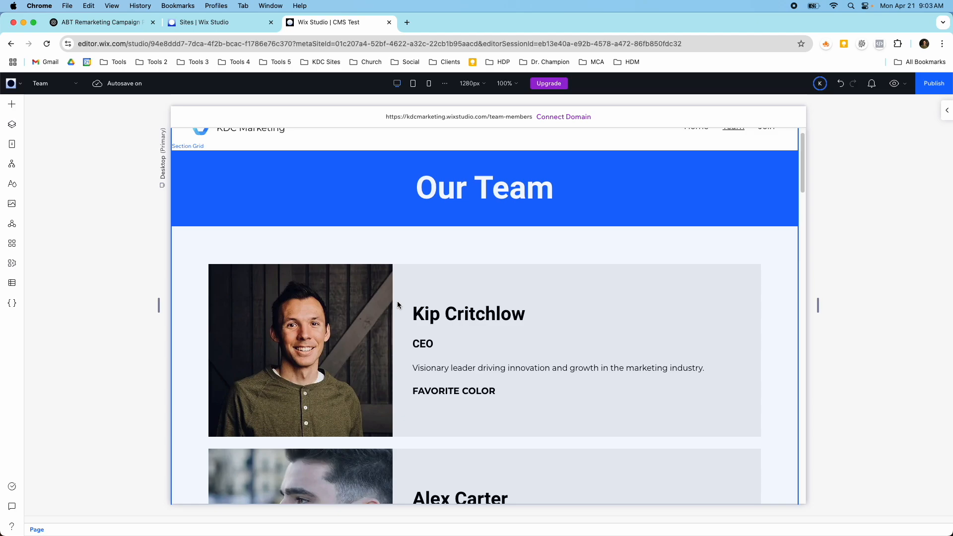
# Step: Reopen the Team Members collection and set the hidden Chief CMS Officer item to show on the site
pyautogui.click(11, 285)
pyautogui.click(78, 130)
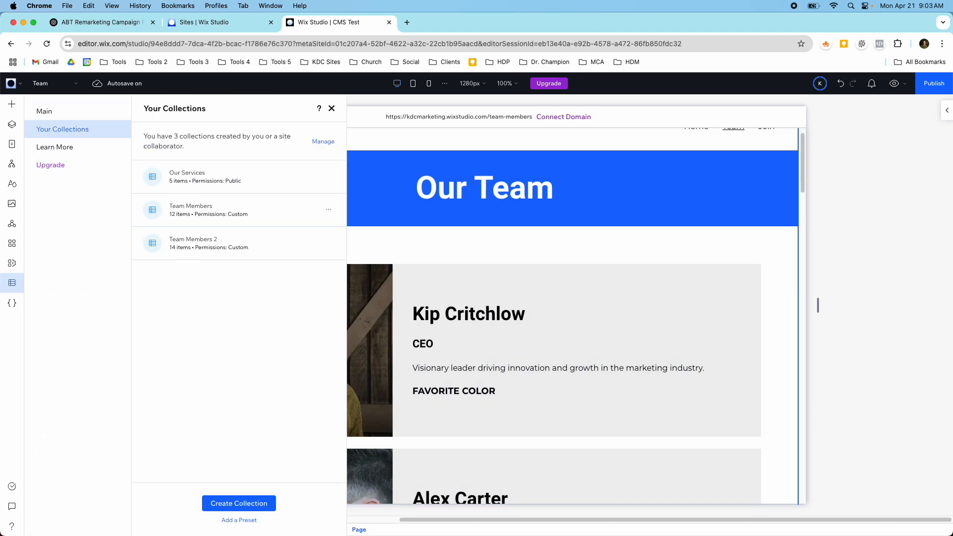
pyautogui.click(234, 213)
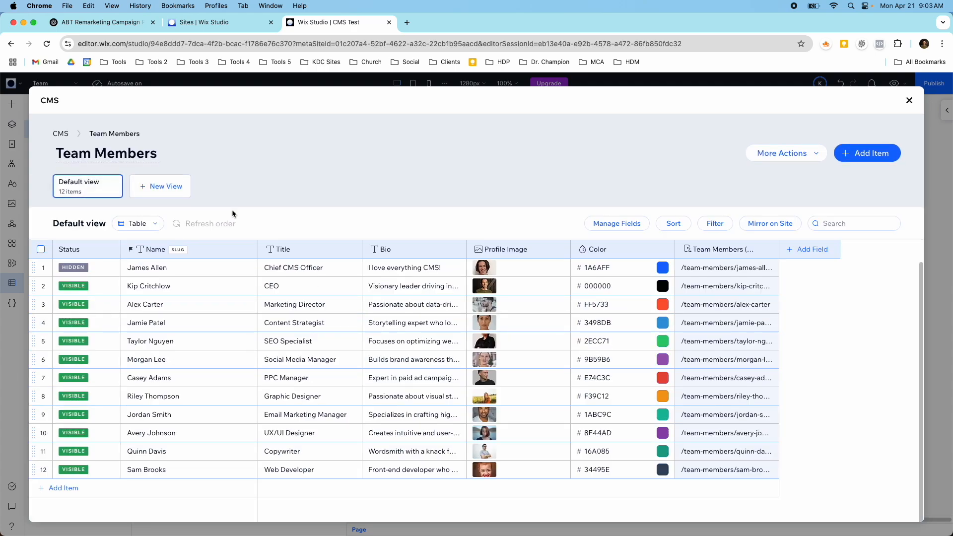
pyautogui.click(44, 270)
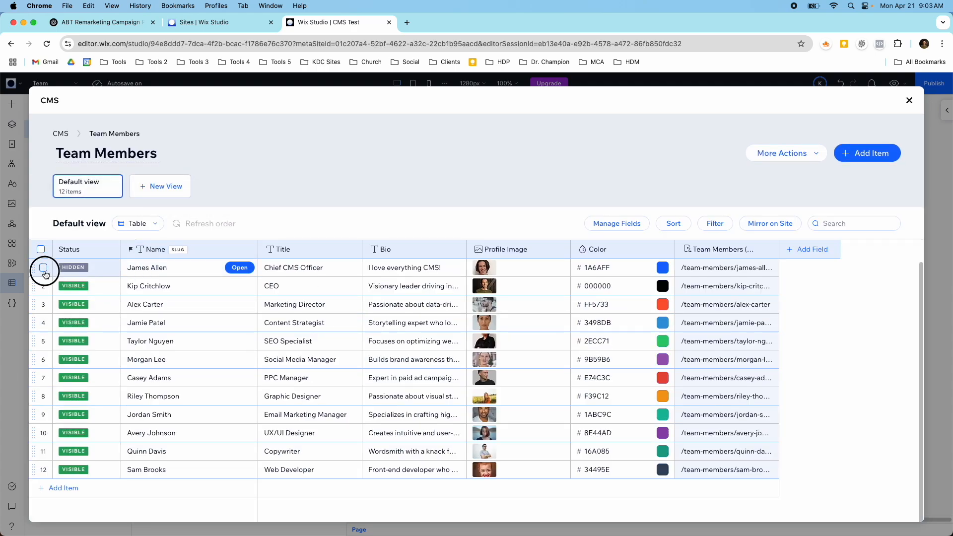
pyautogui.click(795, 224)
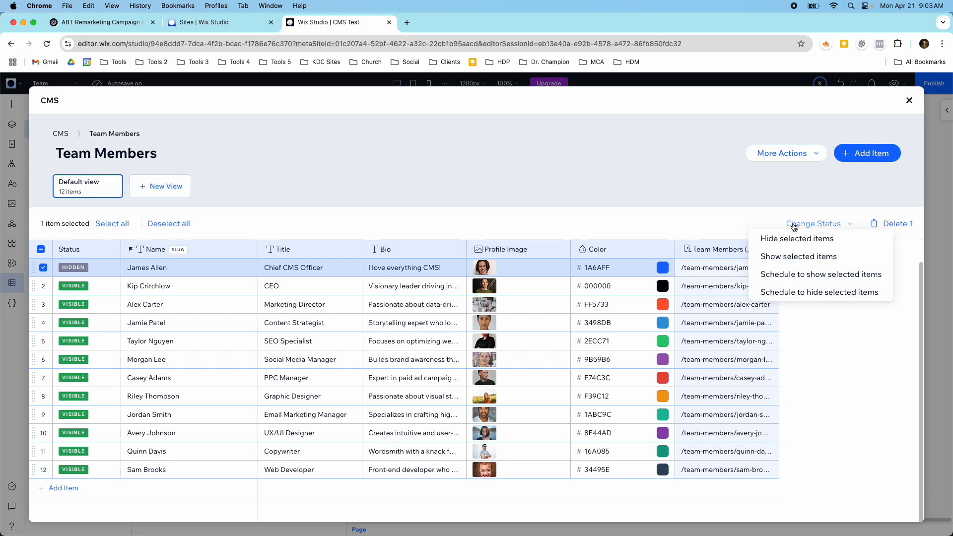
pyautogui.click(793, 256)
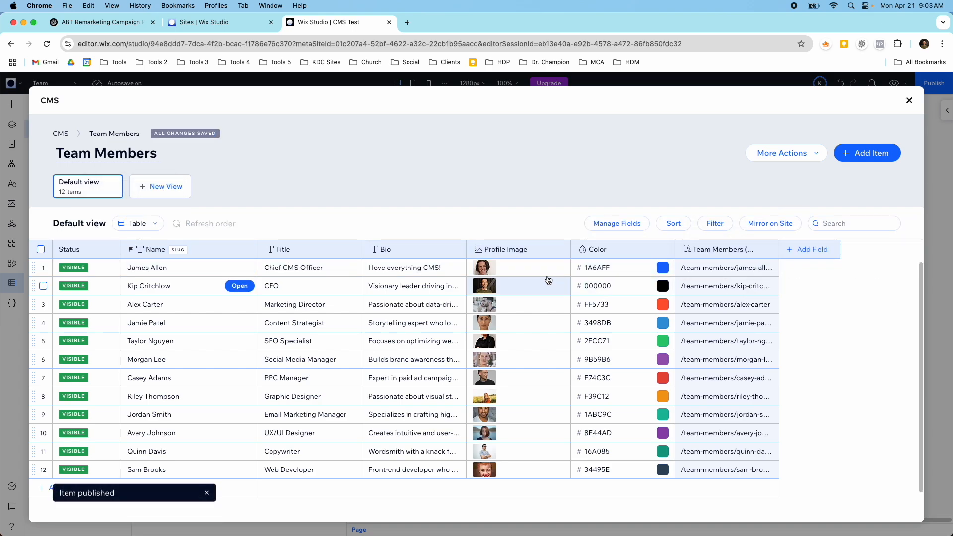
# Step: Open the Team Members collection settings and examine the item visibility control and default status for new items
pyautogui.click(782, 156)
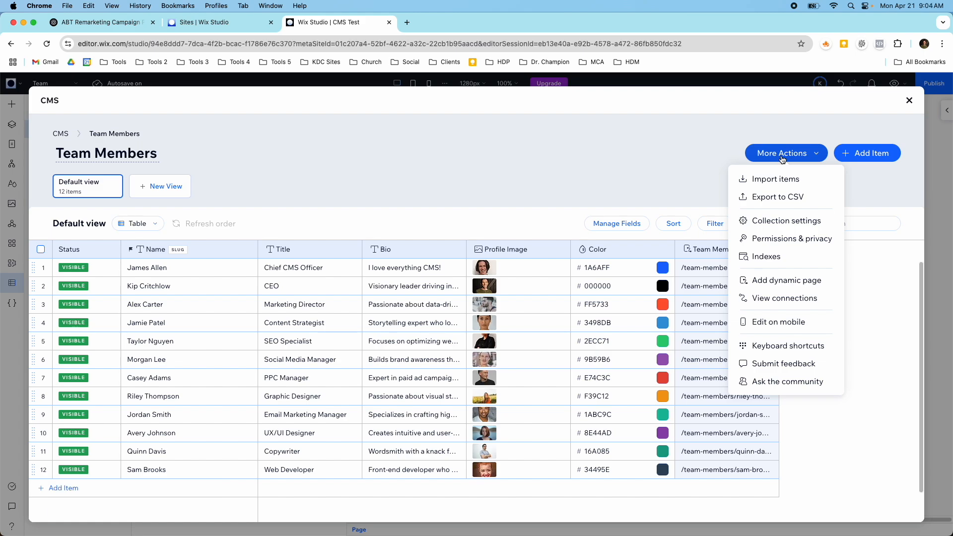
pyautogui.click(771, 225)
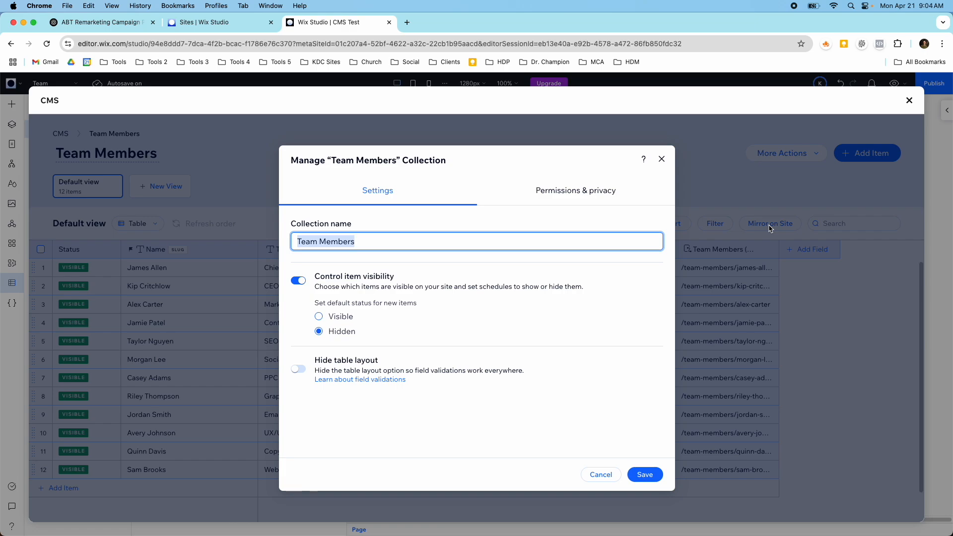
pyautogui.click(371, 229)
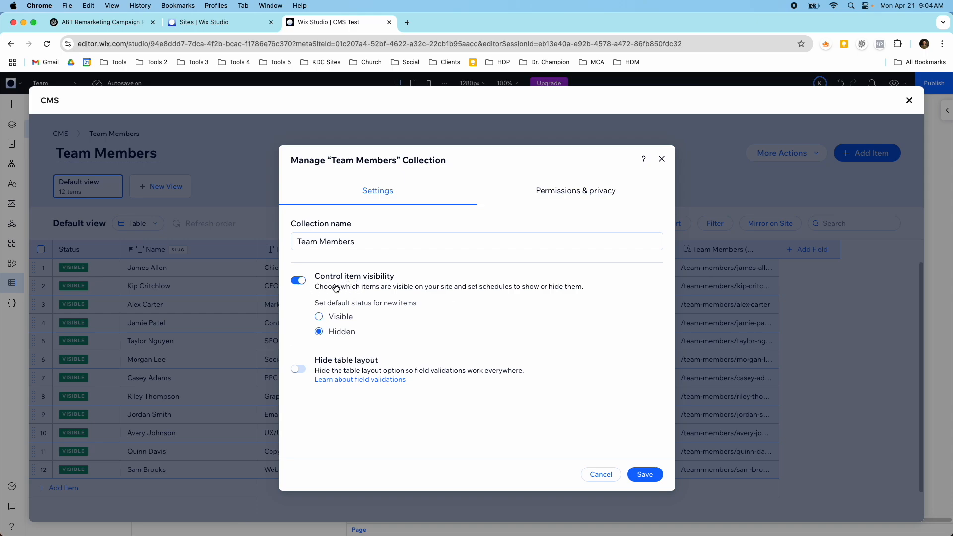
pyautogui.click(297, 284)
pyautogui.click(298, 286)
# Step: Review the Team Members collection's permissions for each role, leave the settings without saving, and close the CMS
pyautogui.click(607, 195)
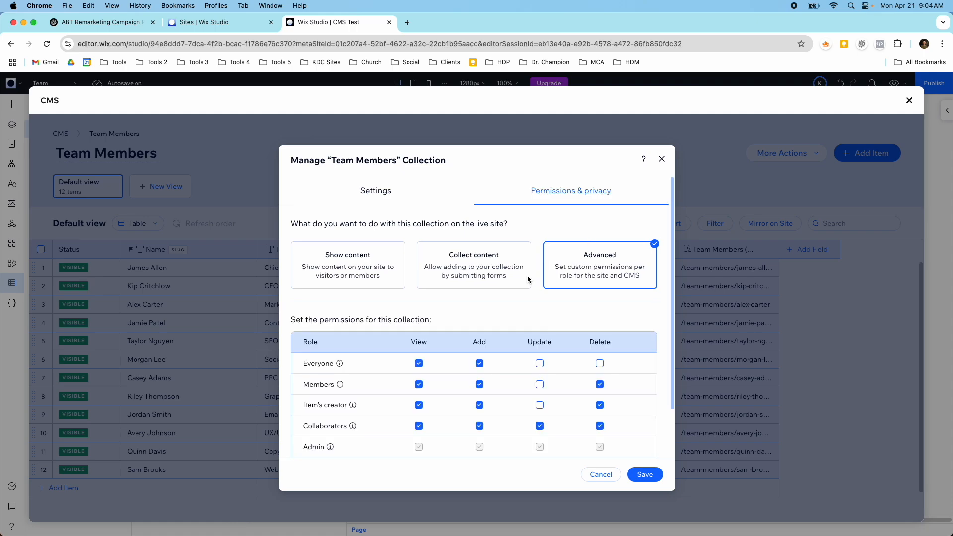
pyautogui.scroll(-2, 420, 358)
pyautogui.scroll(-2, 408, 339)
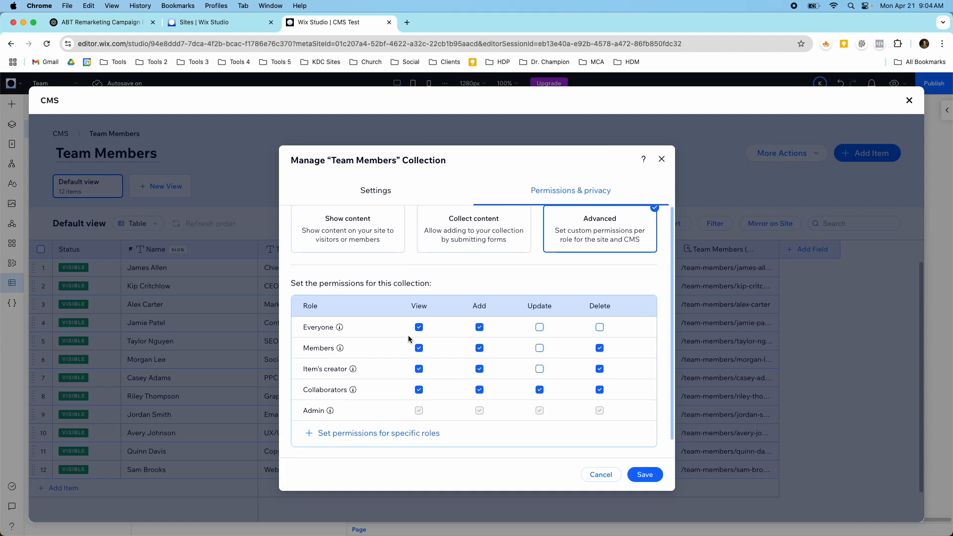
pyautogui.scroll(3, 407, 336)
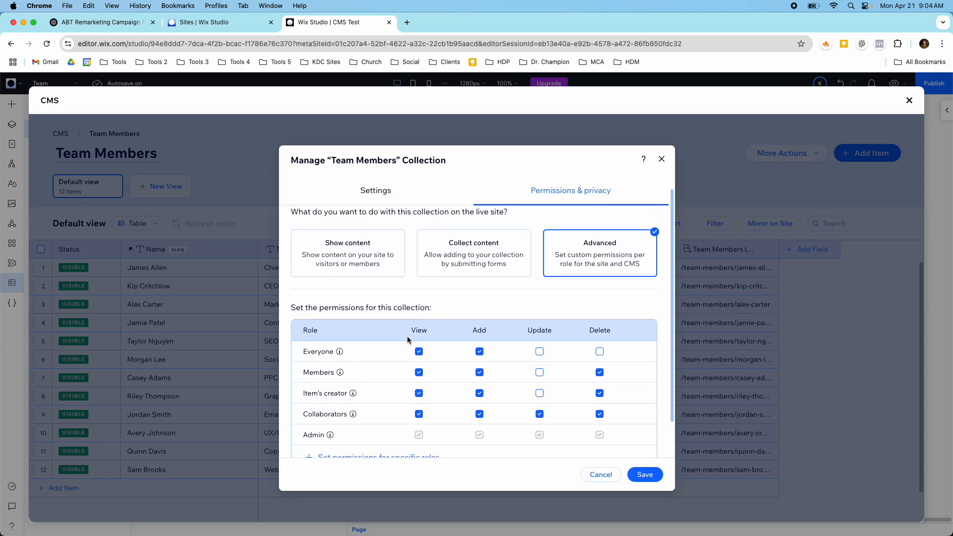
pyautogui.scroll(-2, 412, 275)
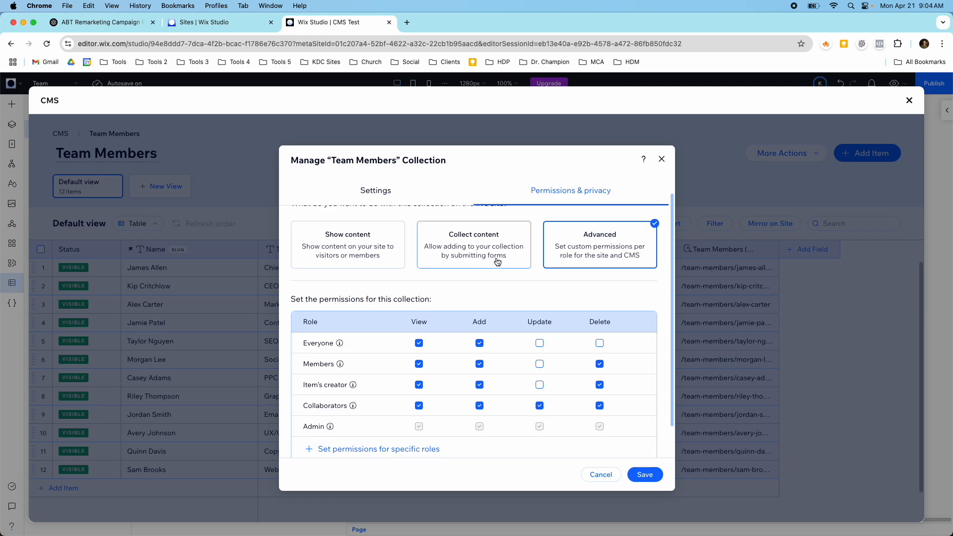
pyautogui.scroll(2, 536, 311)
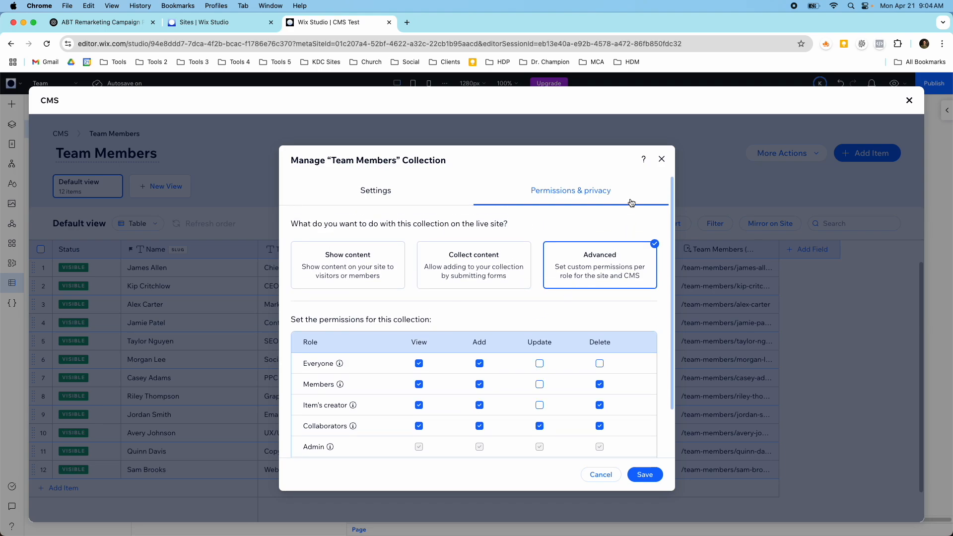
pyautogui.click(662, 158)
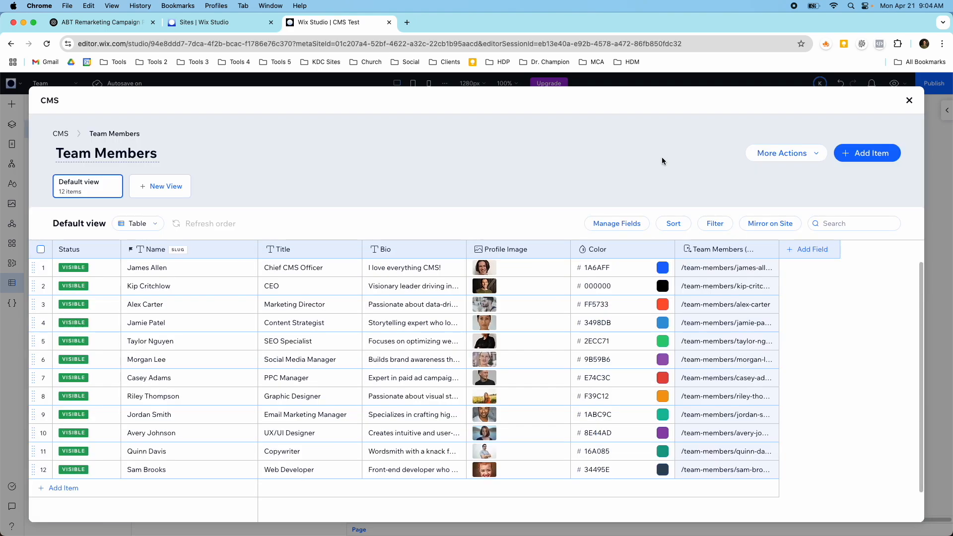
pyautogui.click(910, 101)
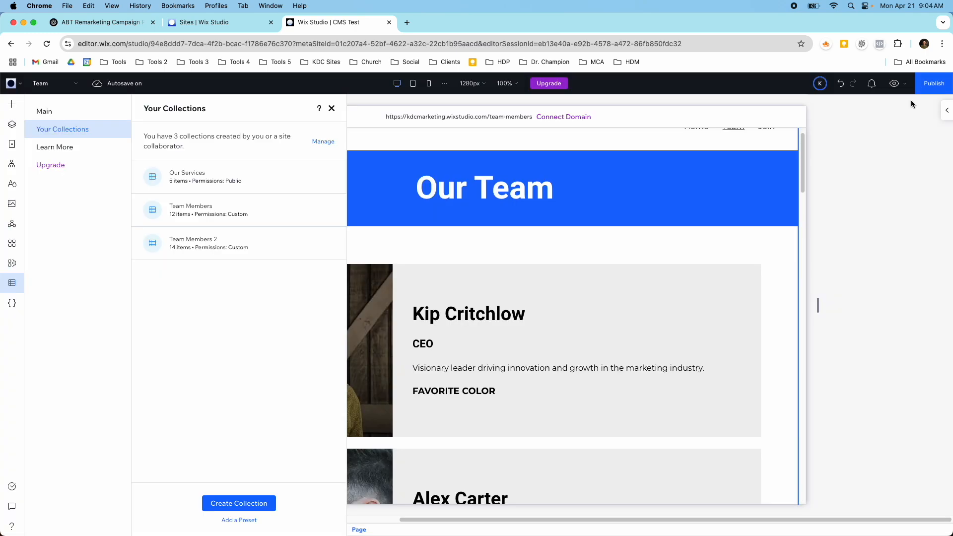
pyautogui.click(331, 108)
# Step: Check the team member cards along the Team page and glance at the list of site pages
pyautogui.scroll(-6, 386, 278)
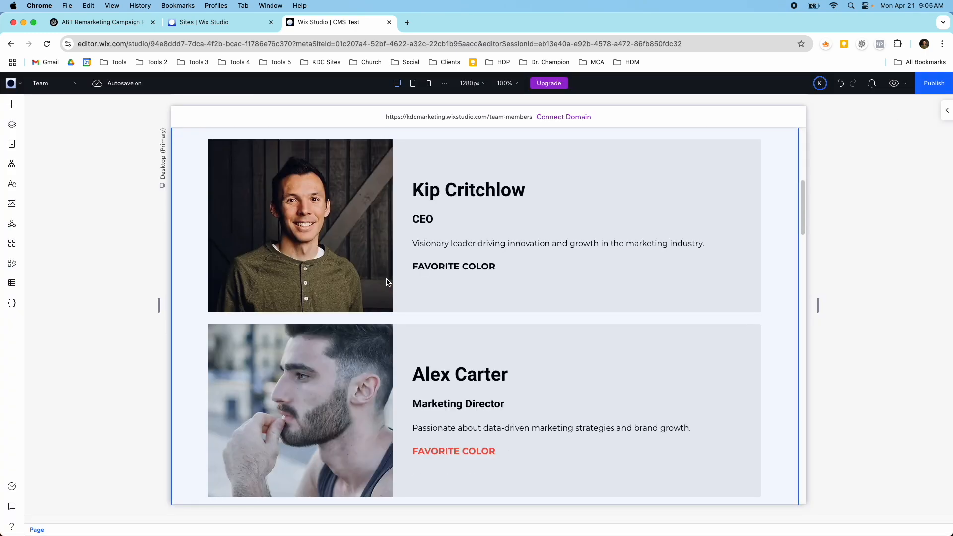
pyautogui.scroll(3, 388, 282)
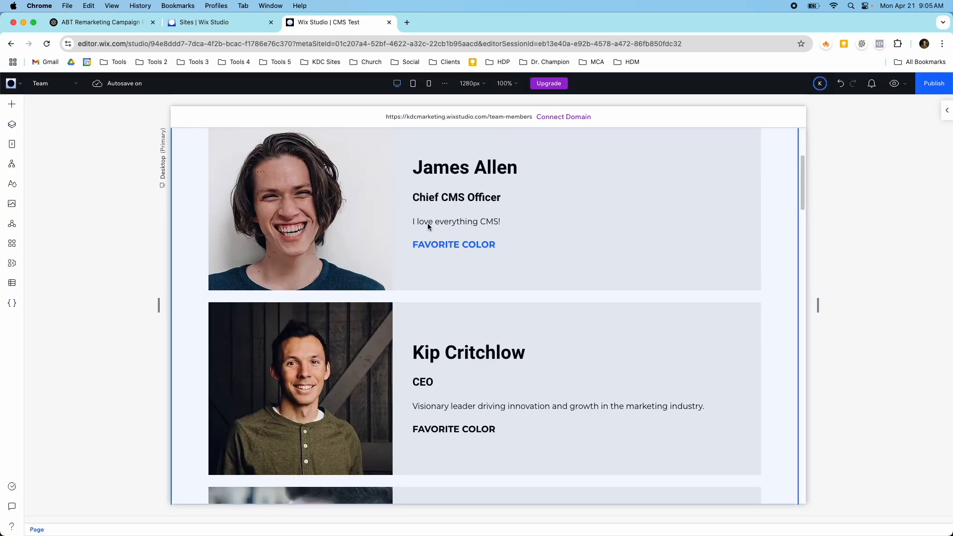
pyautogui.scroll(-12, 385, 251)
pyautogui.scroll(-15, 386, 254)
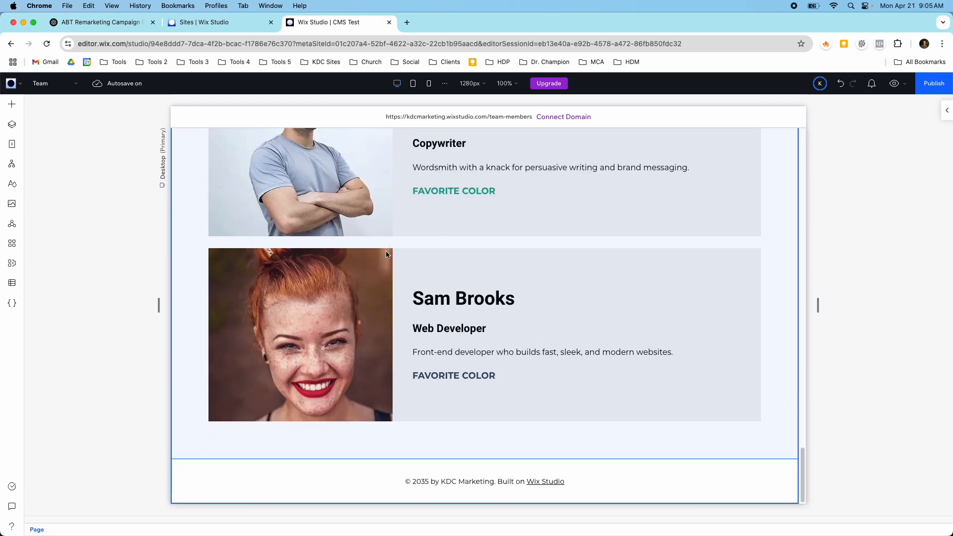
pyautogui.scroll(15, 385, 251)
pyautogui.click(11, 144)
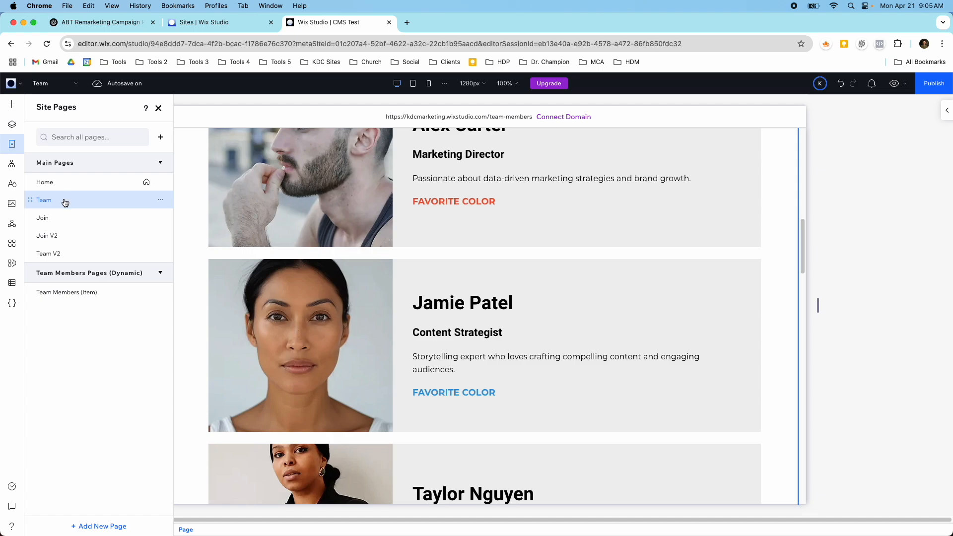
pyautogui.click(158, 108)
pyautogui.scroll(10, 314, 291)
pyautogui.scroll(-3, 314, 288)
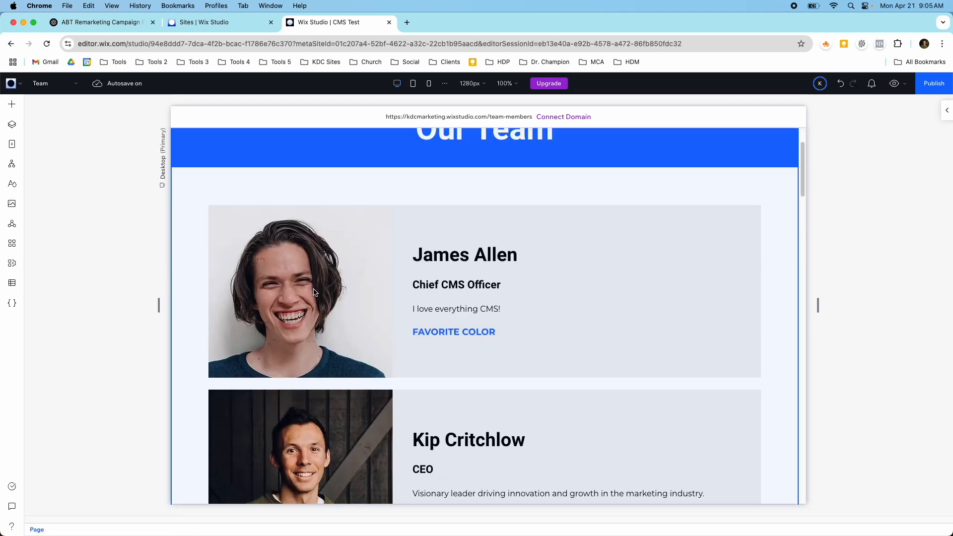
pyautogui.scroll(3, 381, 226)
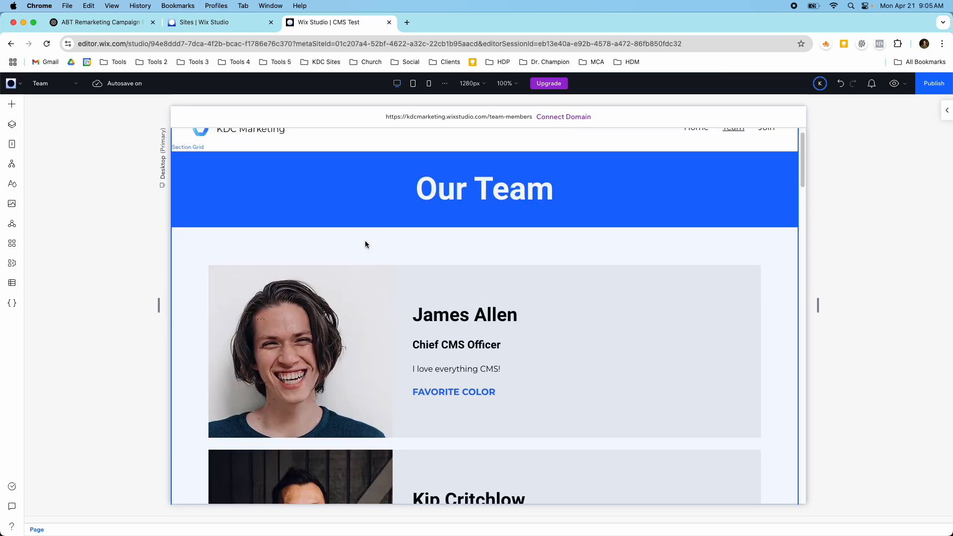
# Step: Open the setup for a new dynamic page, examine its page types and available collections, and cancel without adding one
pyautogui.click(12, 145)
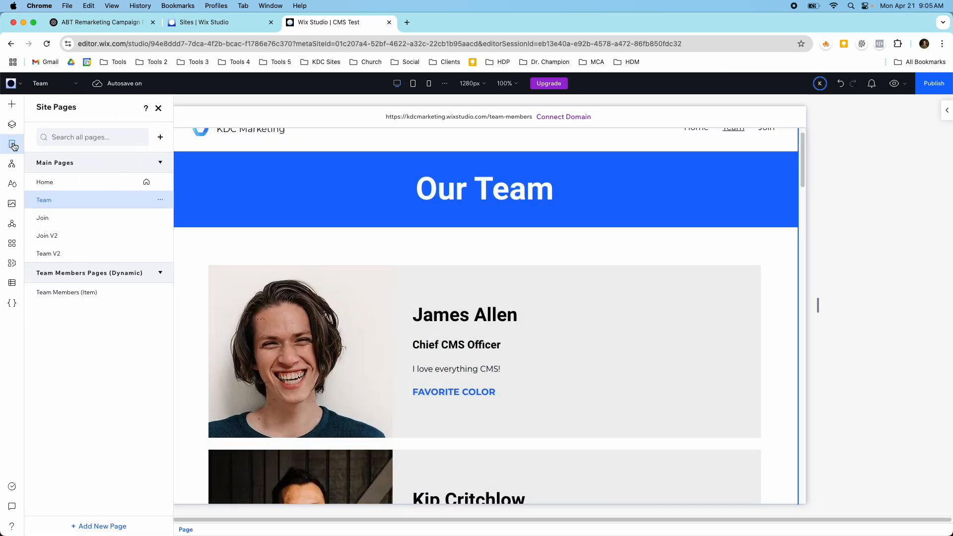
pyautogui.click(99, 525)
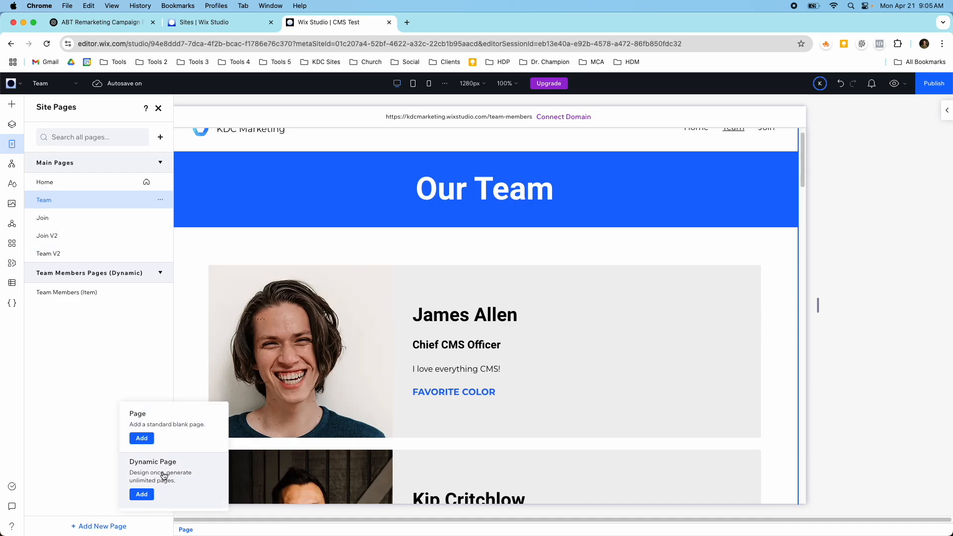
pyautogui.click(187, 483)
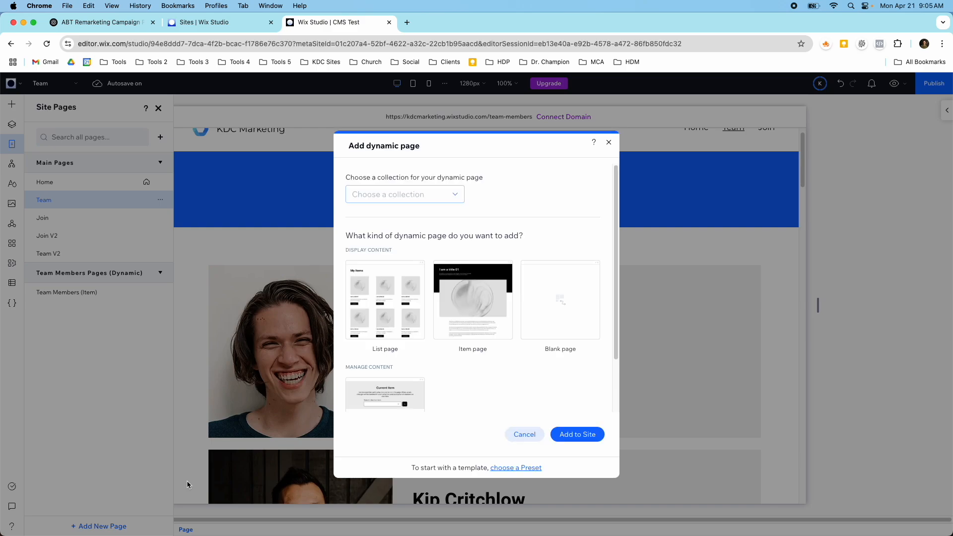
pyautogui.scroll(-2, 480, 353)
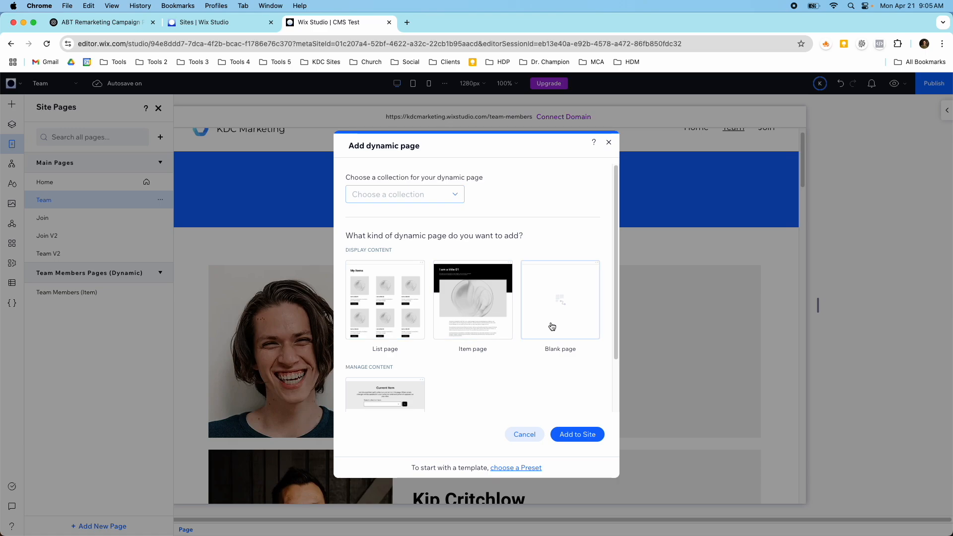
pyautogui.scroll(-3, 539, 342)
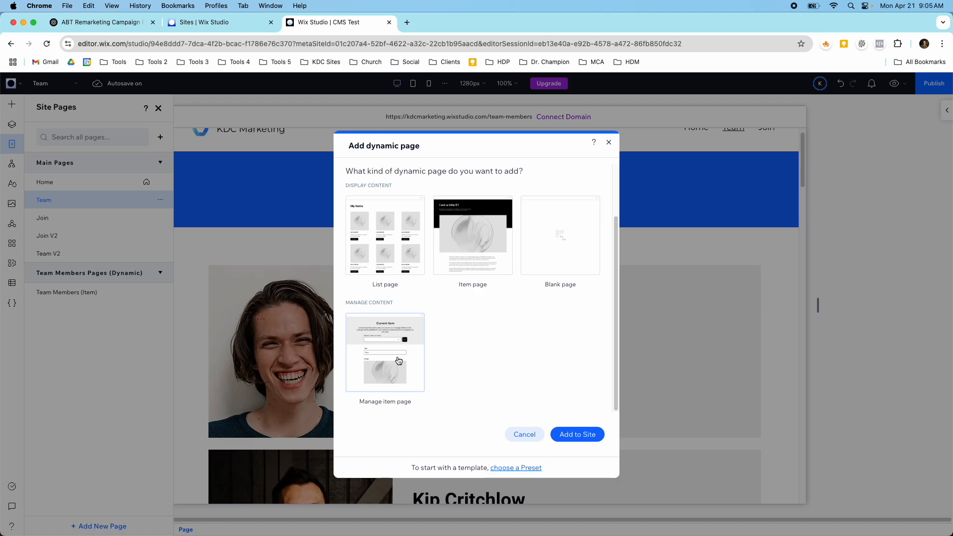
pyautogui.click(484, 236)
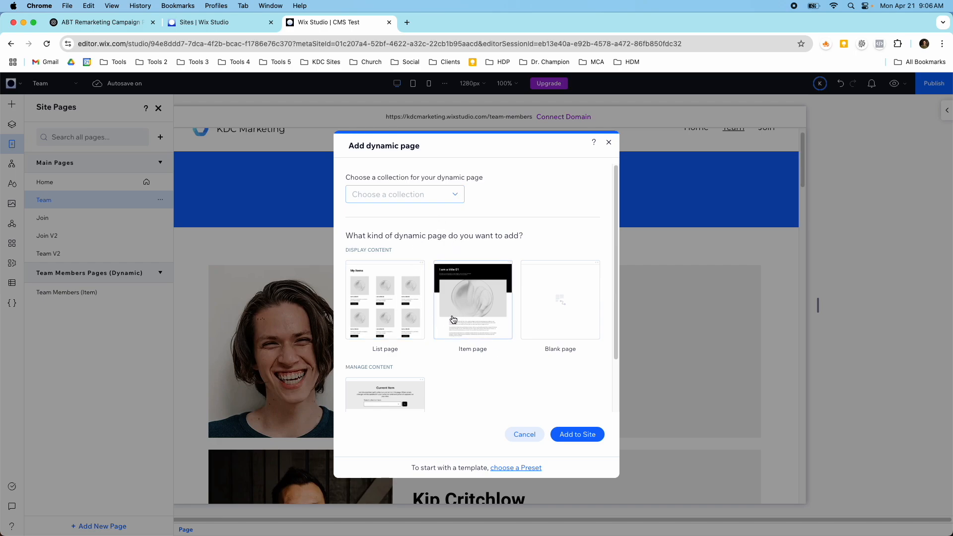
pyautogui.click(440, 191)
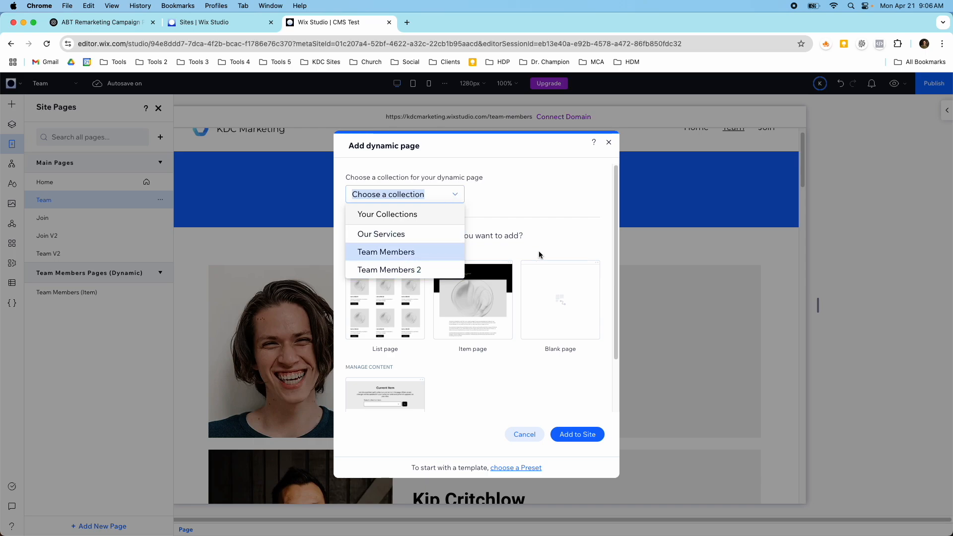
pyautogui.click(530, 433)
pyautogui.click(526, 434)
# Step: Open the Team Members (Item) dynamic page in preview and switch the displayed item to the CEO
pyautogui.click(73, 293)
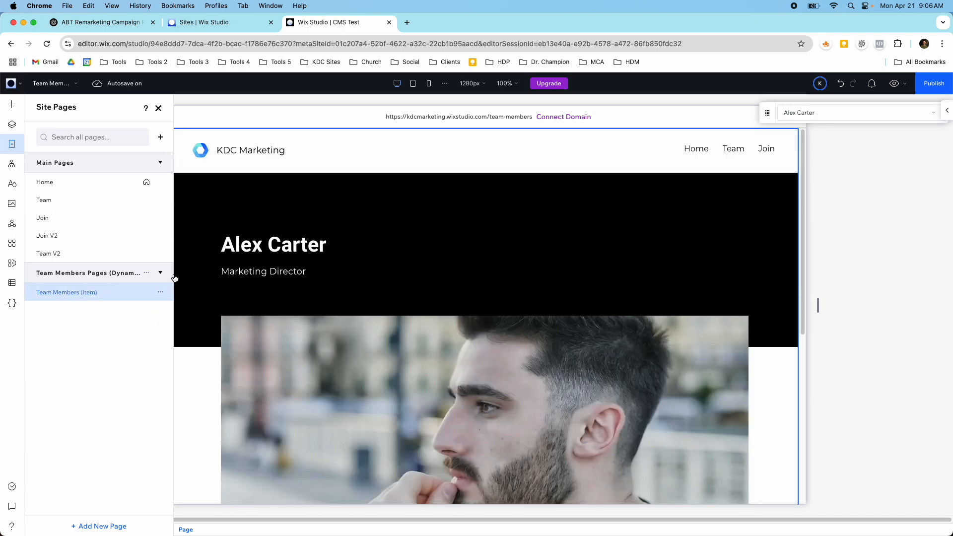
pyautogui.click(894, 83)
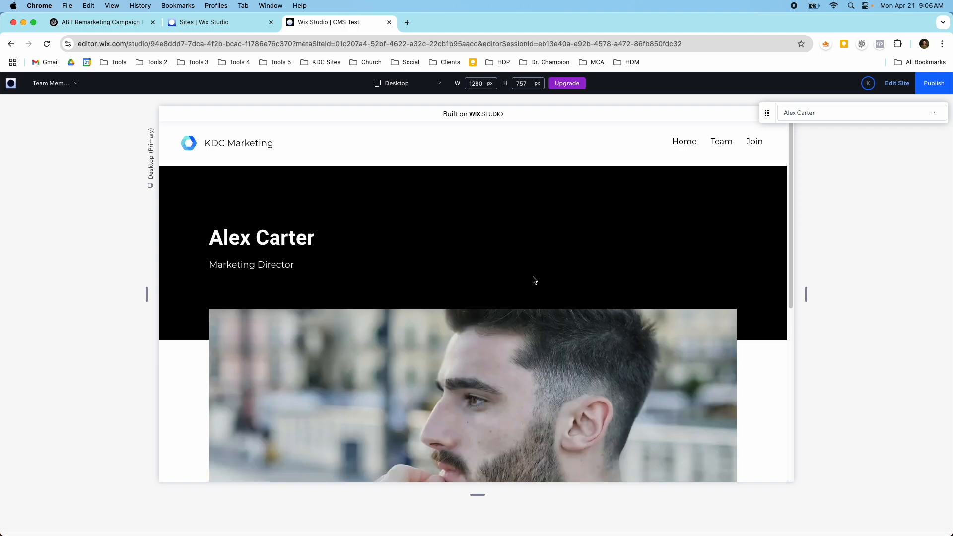
pyautogui.moveTo(773, 121); pyautogui.dragTo(662, 206)
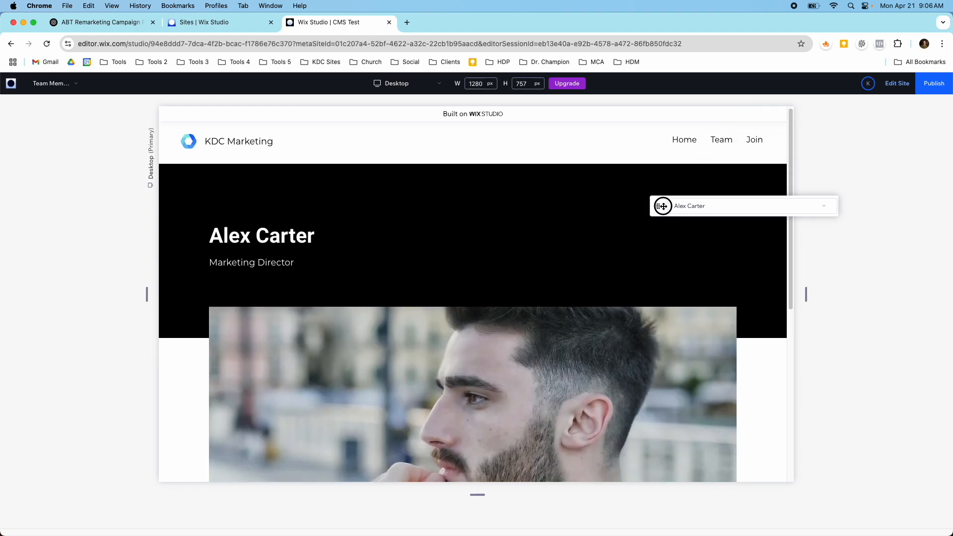
pyautogui.scroll(-4, 590, 246)
pyautogui.scroll(10, 566, 251)
pyautogui.click(697, 205)
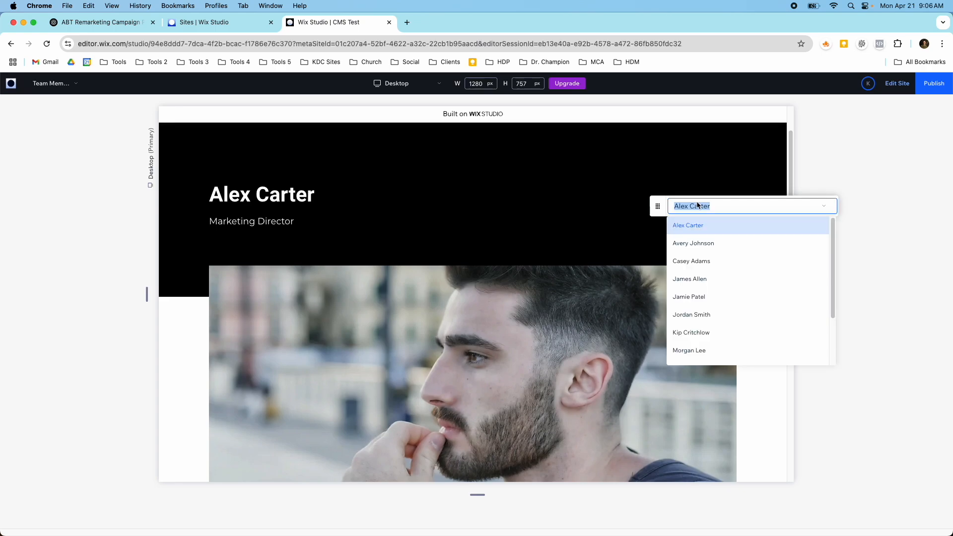
pyautogui.scroll(-1, 709, 258)
pyautogui.click(706, 299)
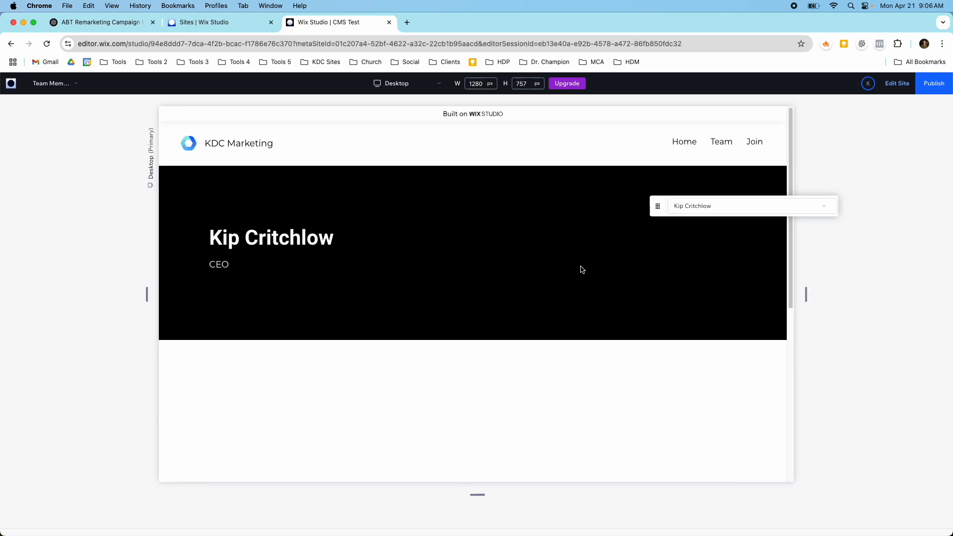
# Step: Examine the CEO's previewed item page, including the title, photo, bio text and the links to neighbouring items
pyautogui.scroll(-3, 581, 269)
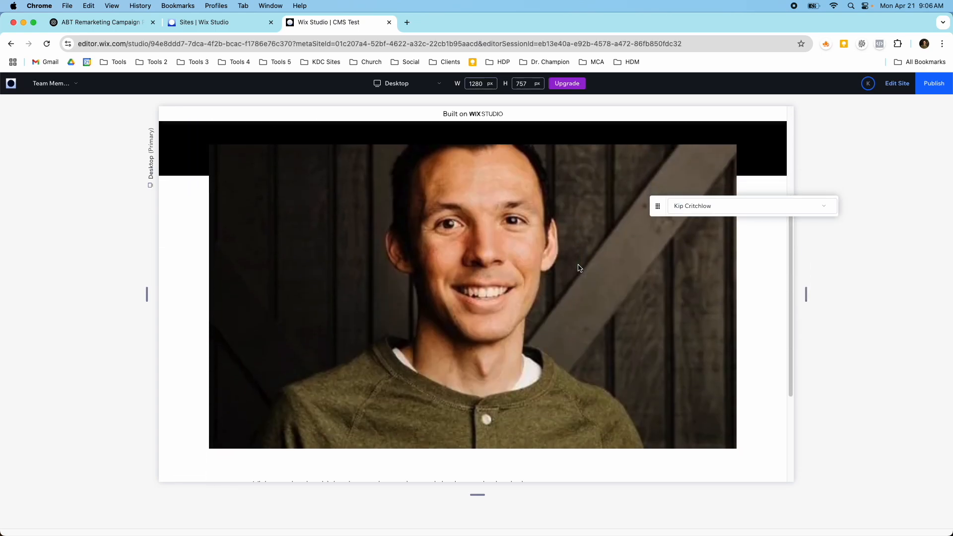
pyautogui.scroll(-5, 241, 260)
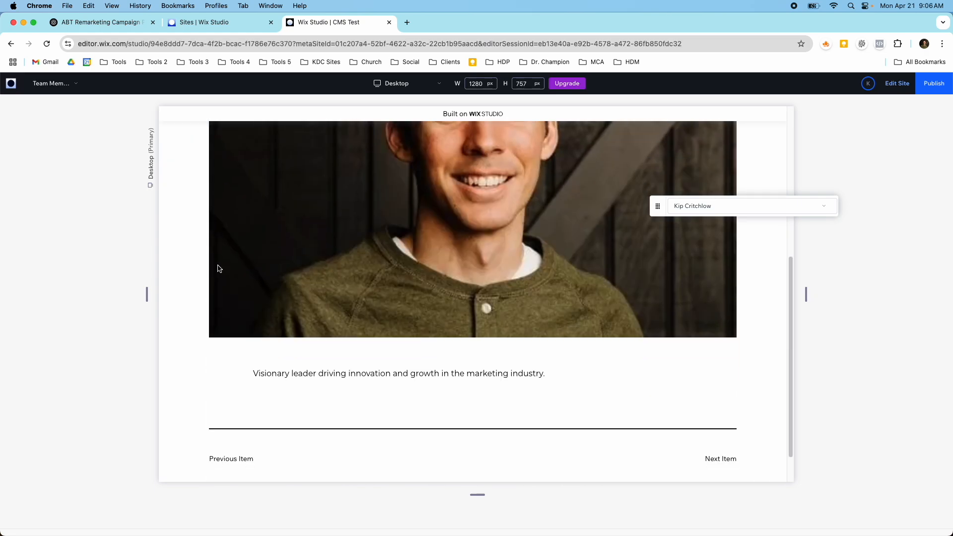
pyautogui.moveTo(254, 330); pyautogui.dragTo(549, 339)
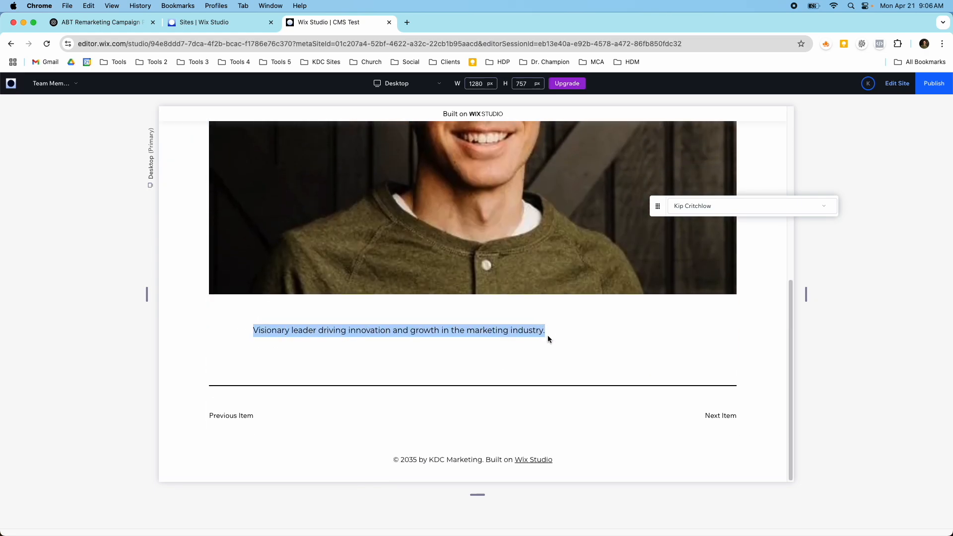
pyautogui.click(712, 420)
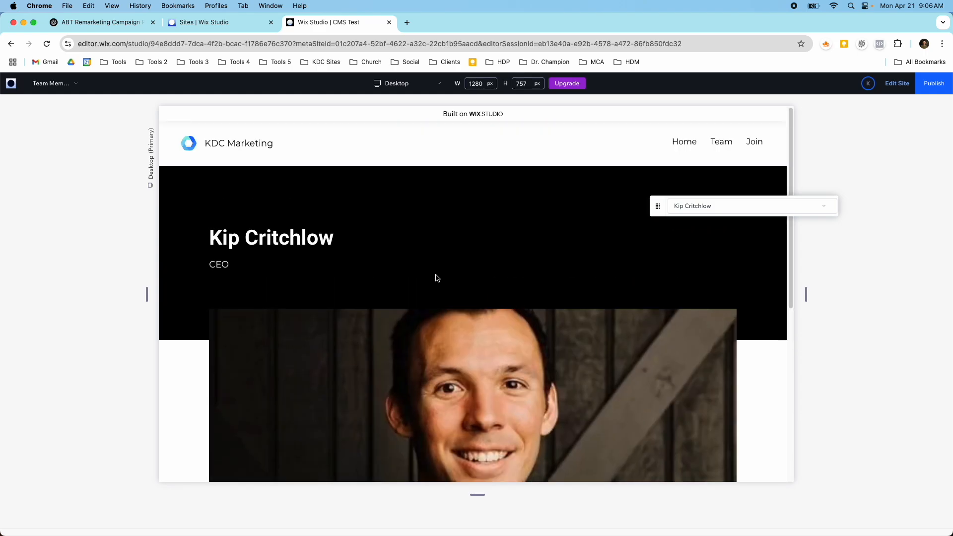
pyautogui.scroll(-10, 411, 280)
pyautogui.scroll(10, 411, 282)
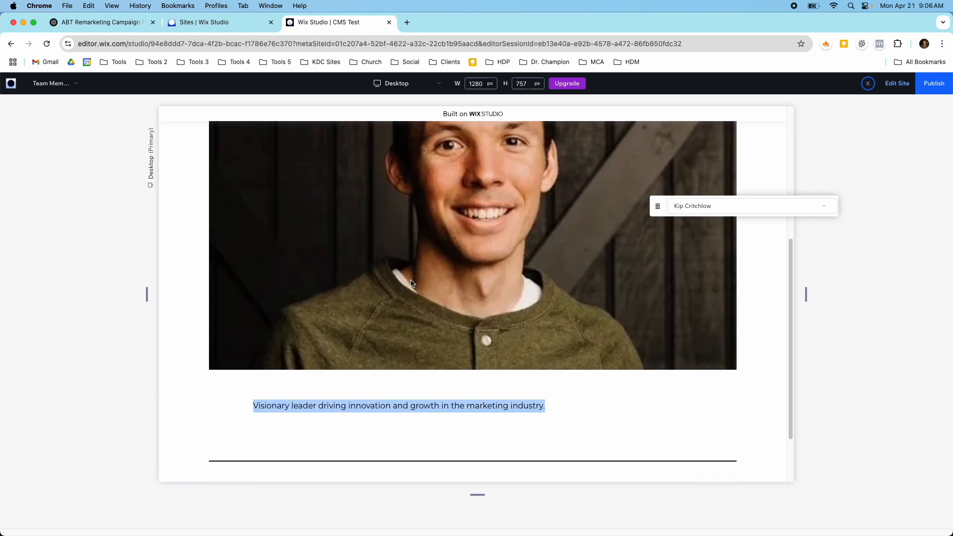
pyautogui.scroll(-6, 412, 283)
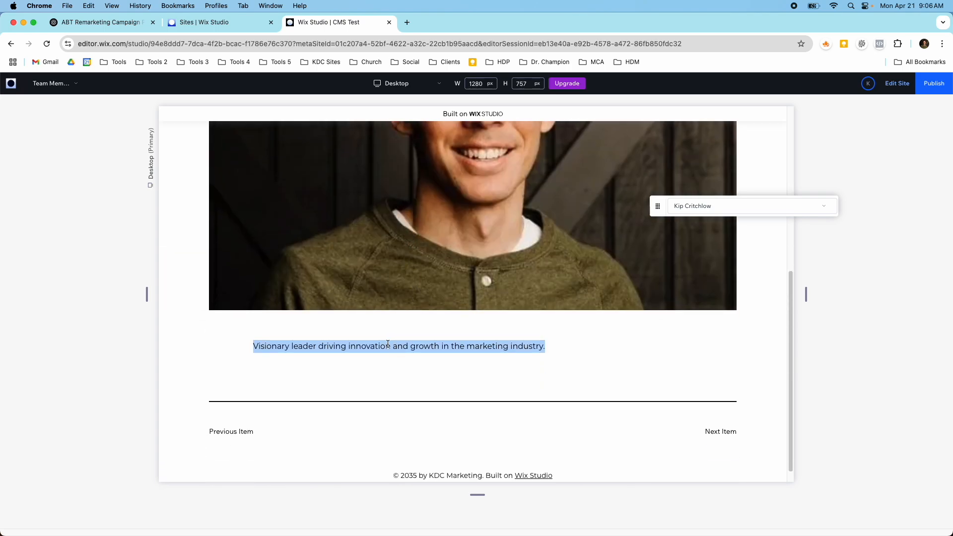
pyautogui.scroll(10, 380, 345)
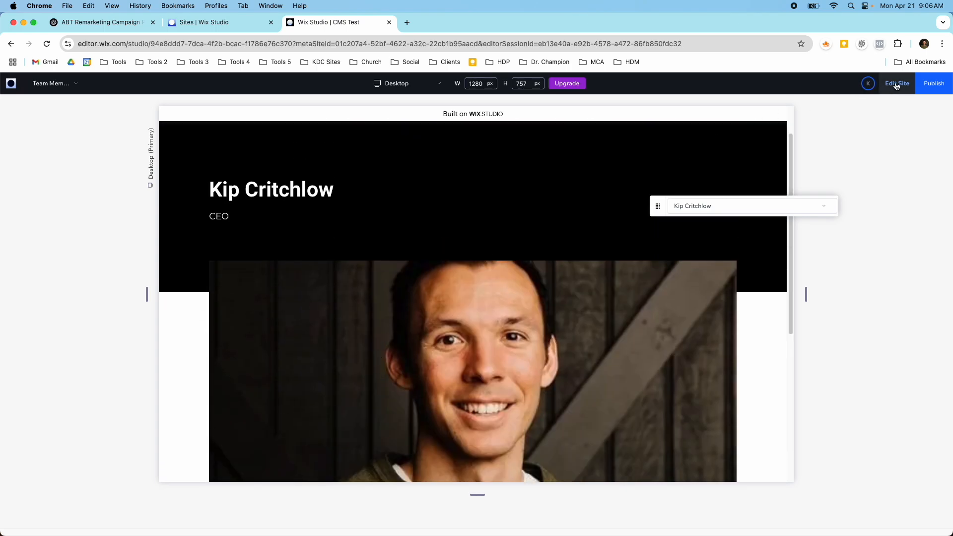
# Step: Return to editing the site, clear the CEO's Bio in the Team Members collection, and close the CMS
pyautogui.click(896, 84)
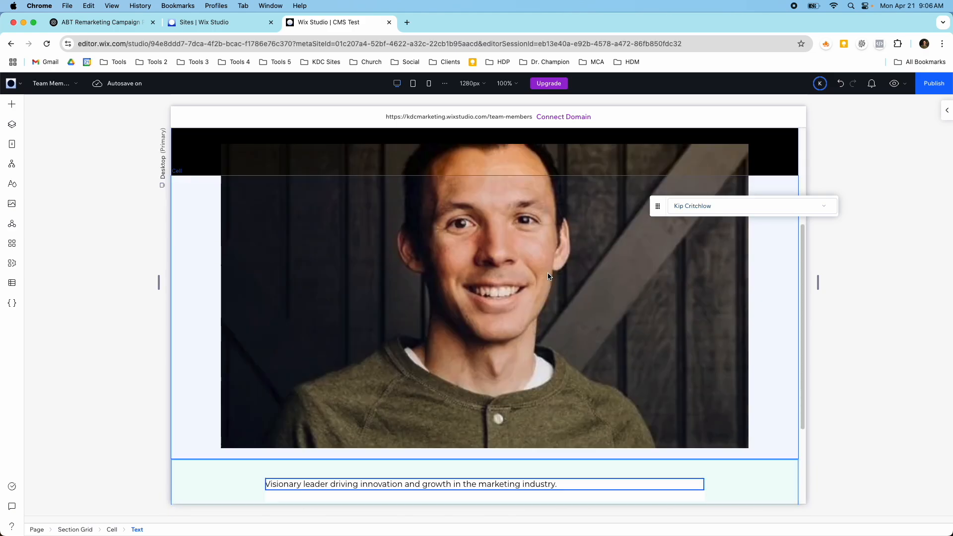
pyautogui.click(10, 288)
pyautogui.click(67, 130)
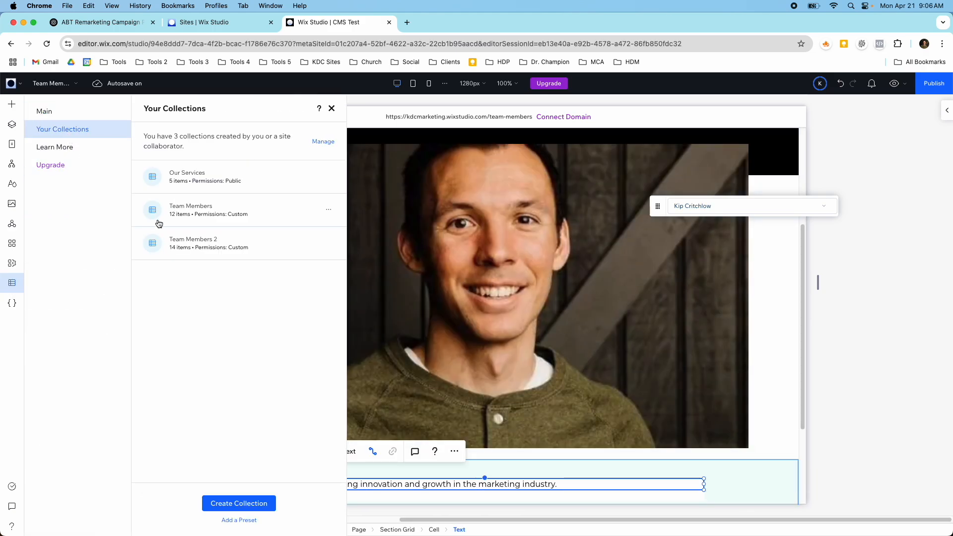
pyautogui.click(214, 211)
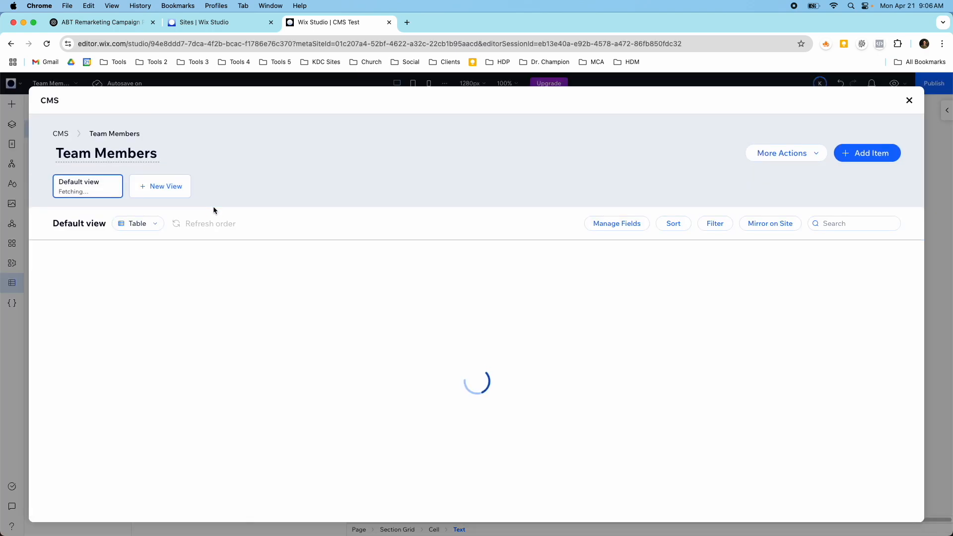
pyautogui.click(422, 286)
pyautogui.doubleClick(423, 287)
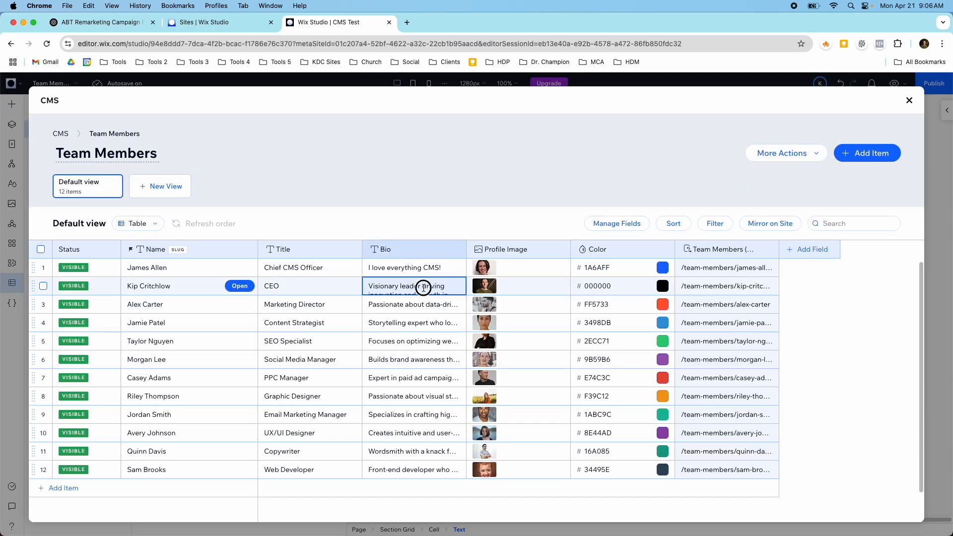
pyautogui.tripleClick(423, 287)
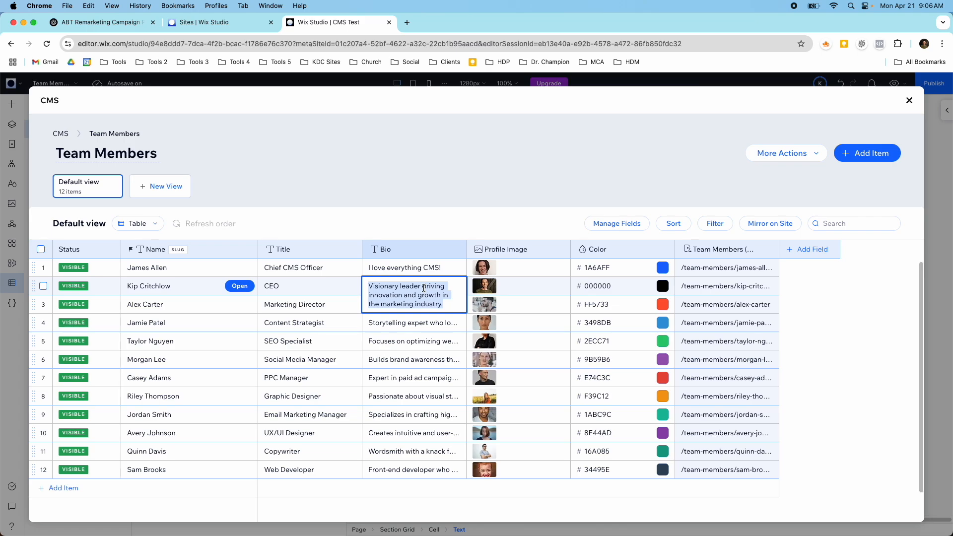
pyautogui.press('BackSpace')
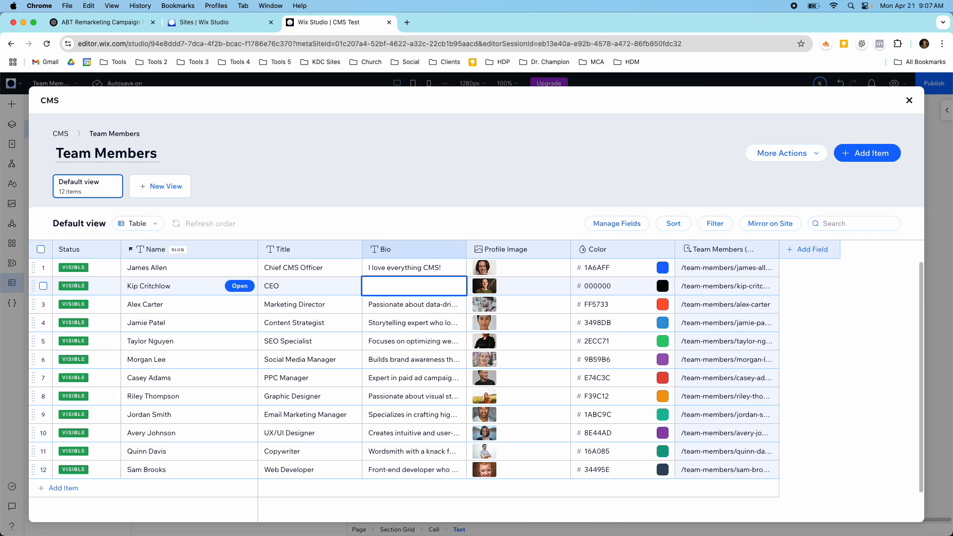
pyautogui.click(802, 292)
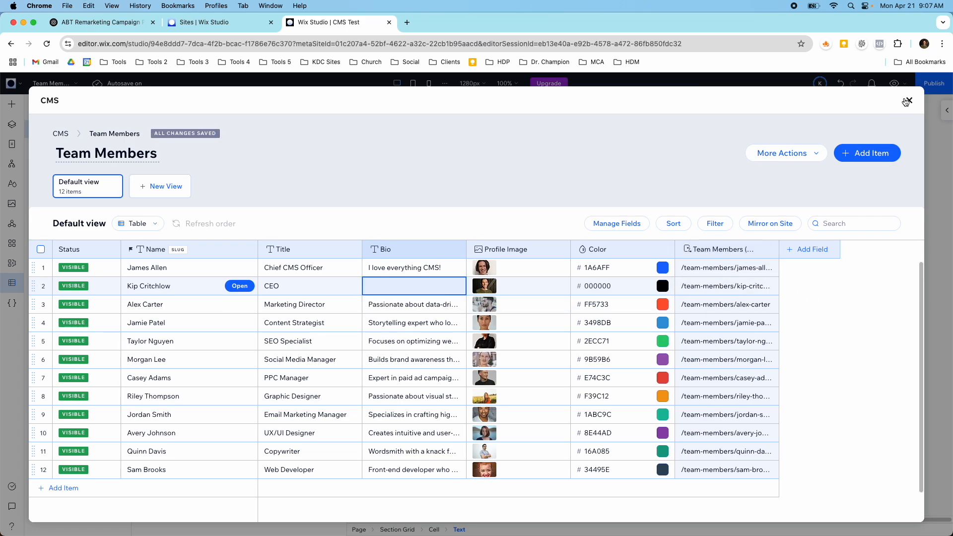
pyautogui.click(908, 100)
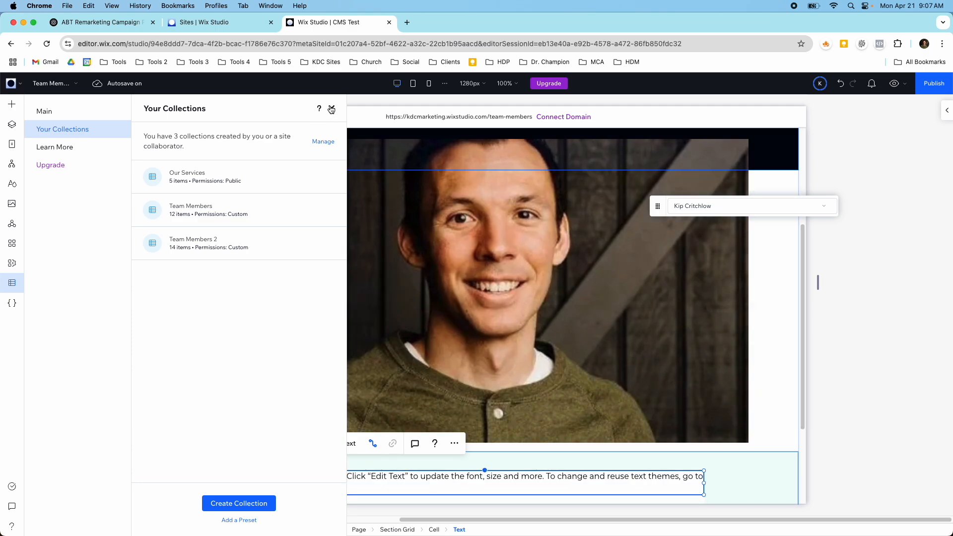
pyautogui.click(331, 108)
# Step: Check the bio text element on the CEO's item page in the editor and again in preview
pyautogui.scroll(-3, 344, 166)
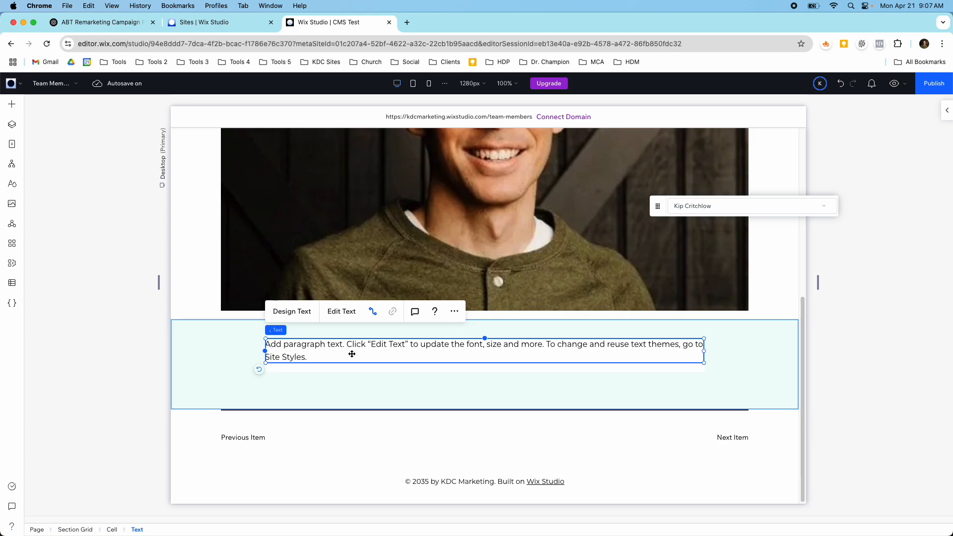
pyautogui.click(894, 83)
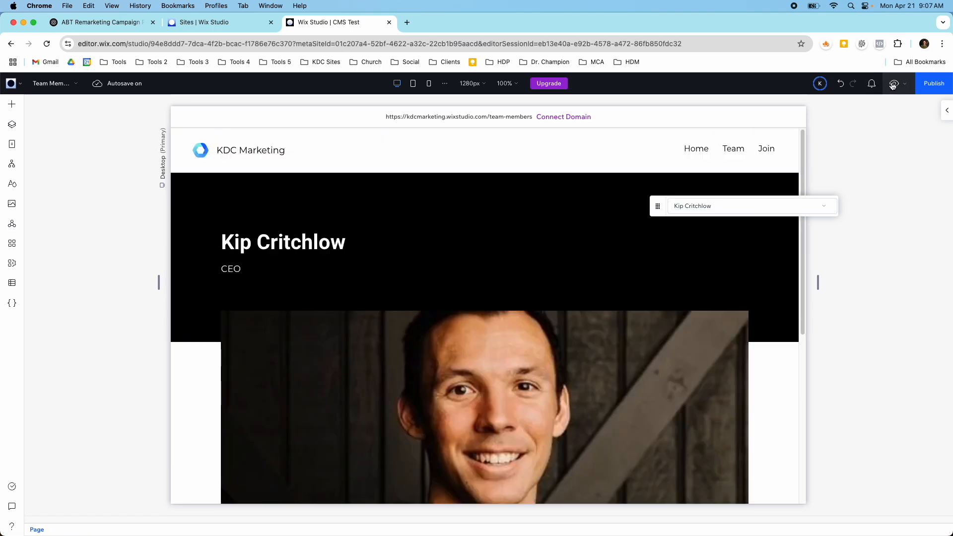
pyautogui.scroll(-10, 643, 283)
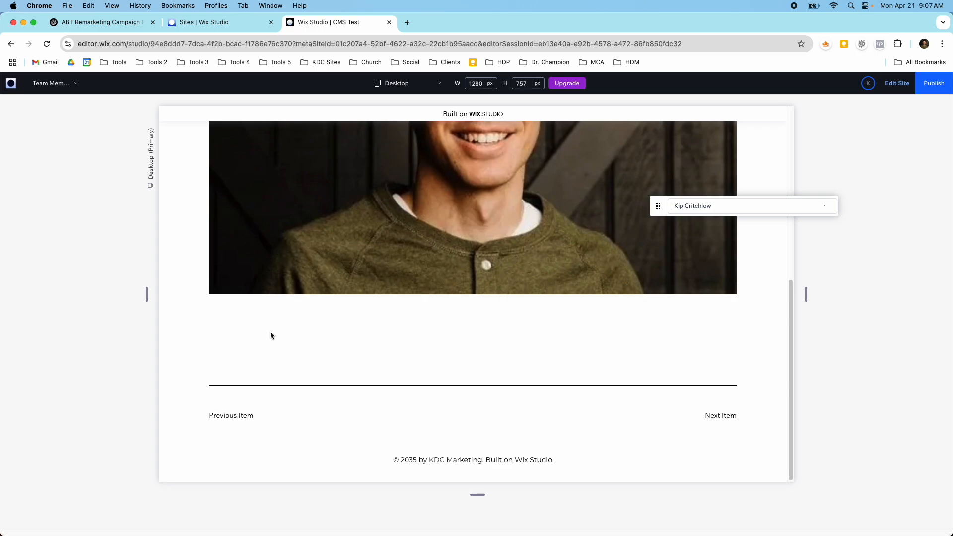
pyautogui.scroll(3, 253, 344)
pyautogui.scroll(-3, 303, 351)
pyautogui.scroll(10, 543, 331)
# Step: Switch the preview to the Team page and compare the CEO's card with the other team member cards
pyautogui.click(67, 83)
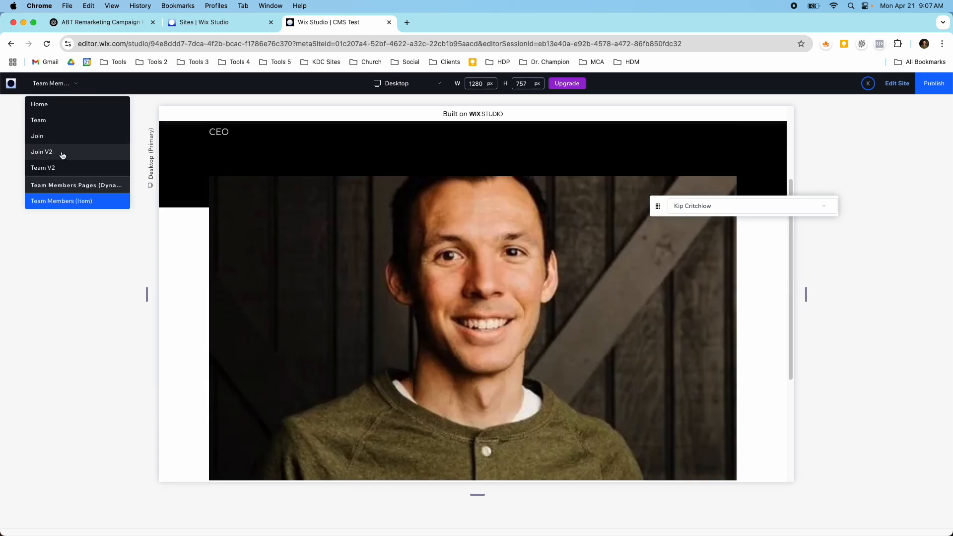
pyautogui.click(60, 120)
pyautogui.scroll(-5, 472, 248)
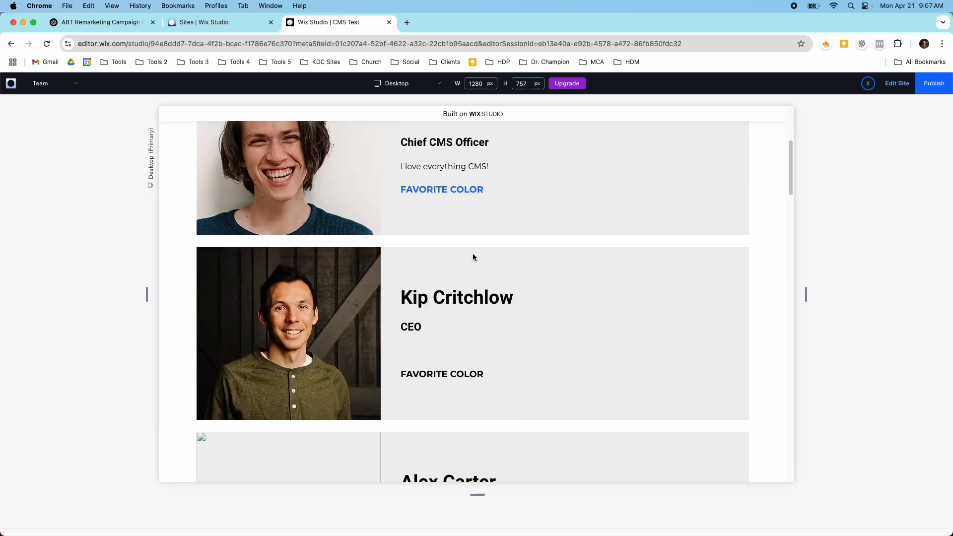
pyautogui.scroll(-1, 466, 273)
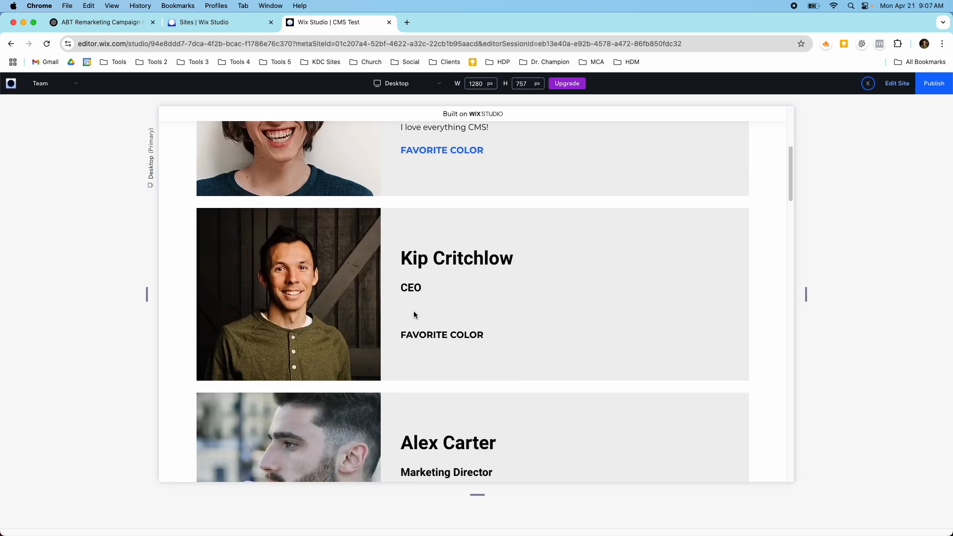
pyautogui.scroll(2, 412, 323)
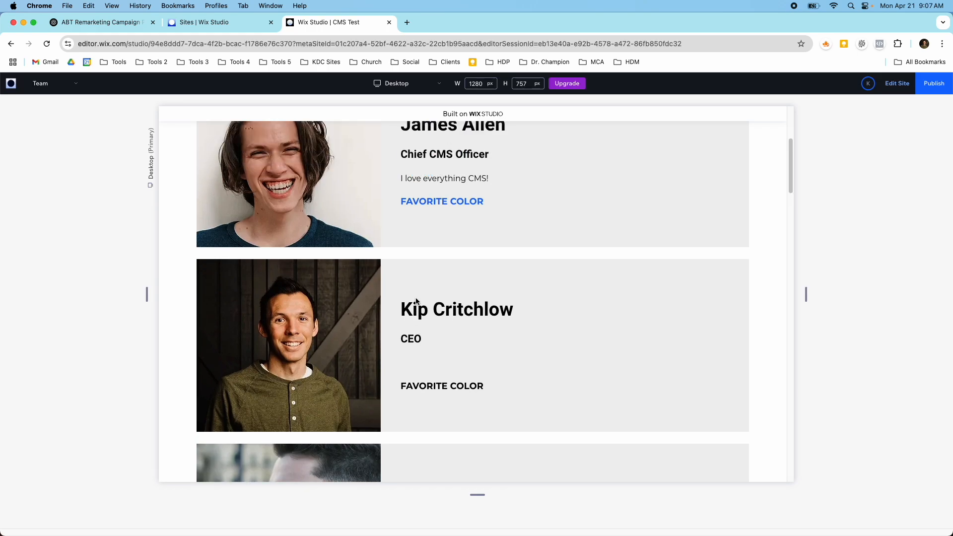
pyautogui.scroll(-15, 420, 312)
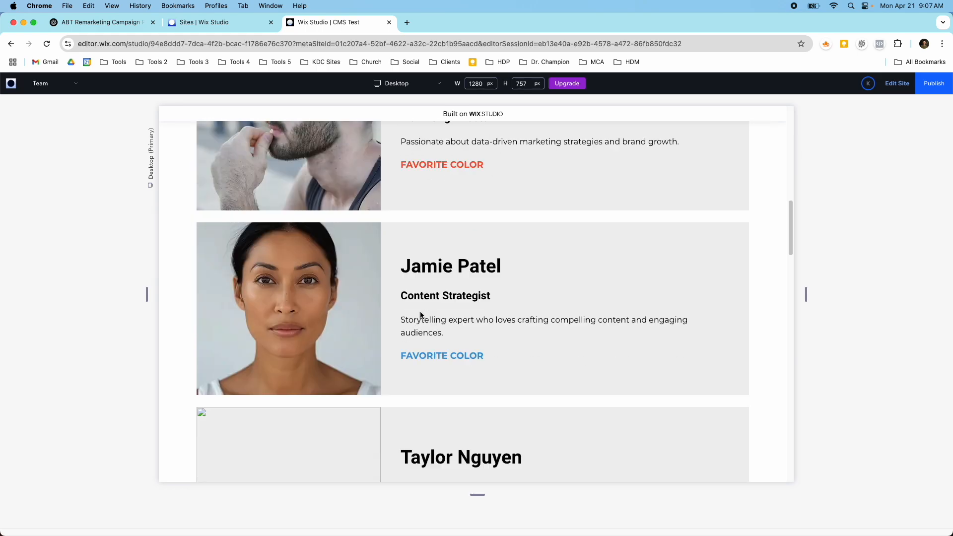
# Step: Return from the Team page preview to editing the site and open the Team Members collection
pyautogui.scroll(15, 420, 311)
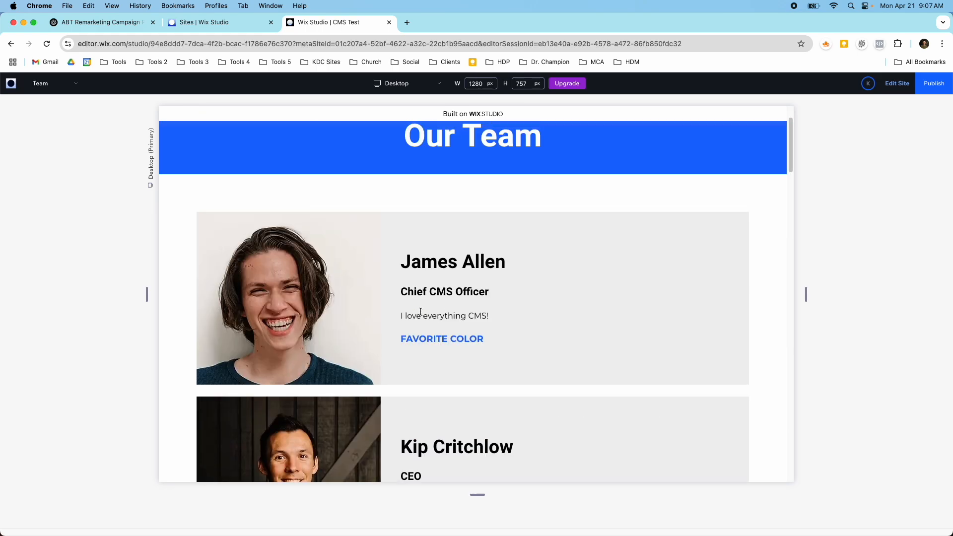
pyautogui.click(891, 83)
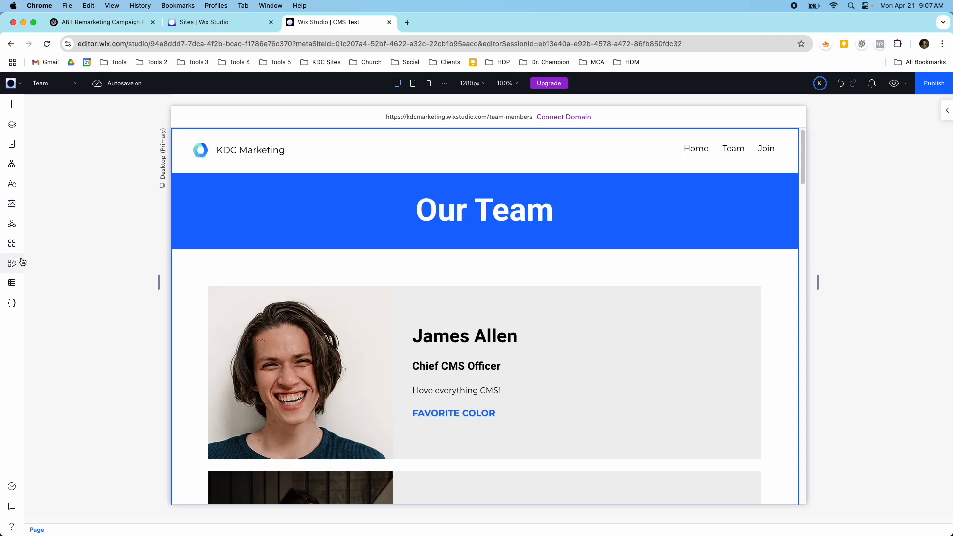
pyautogui.click(17, 283)
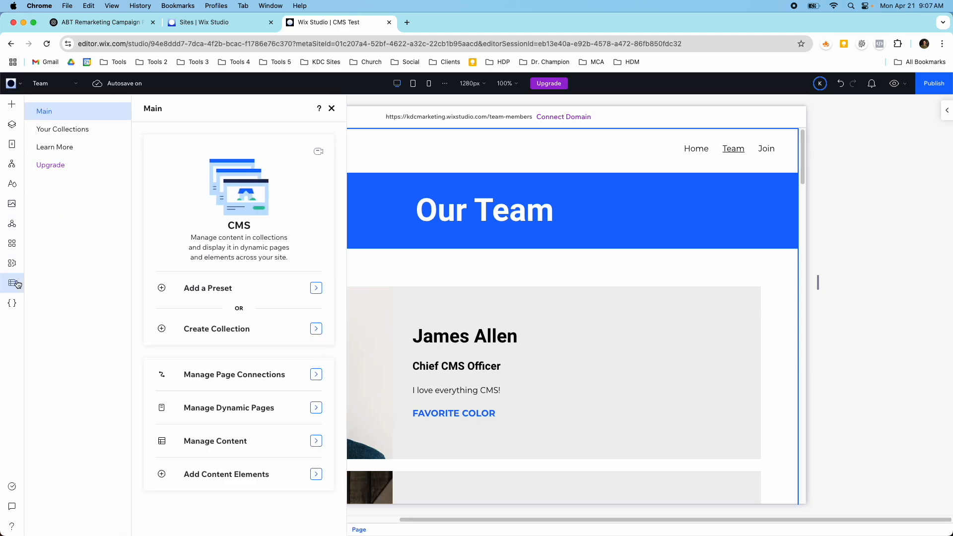
pyautogui.click(81, 134)
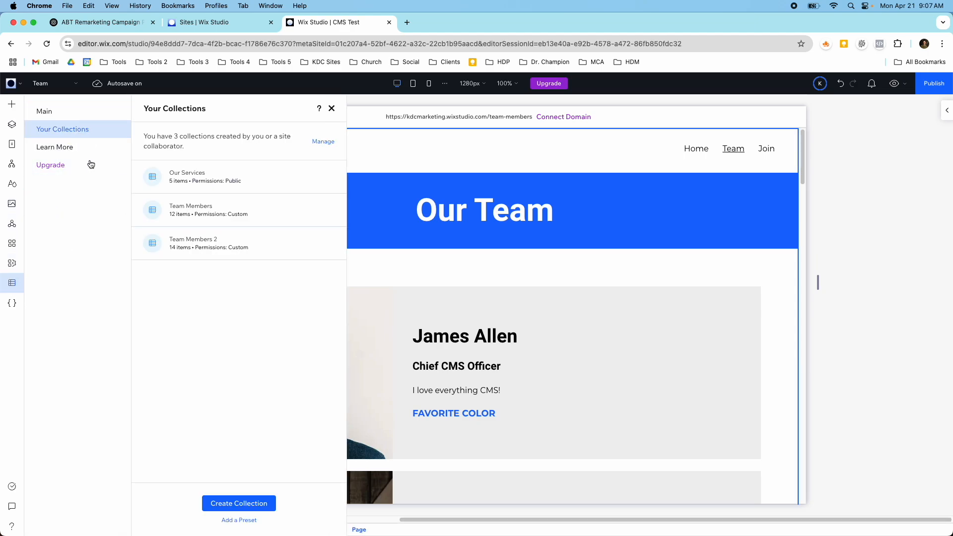
pyautogui.click(215, 215)
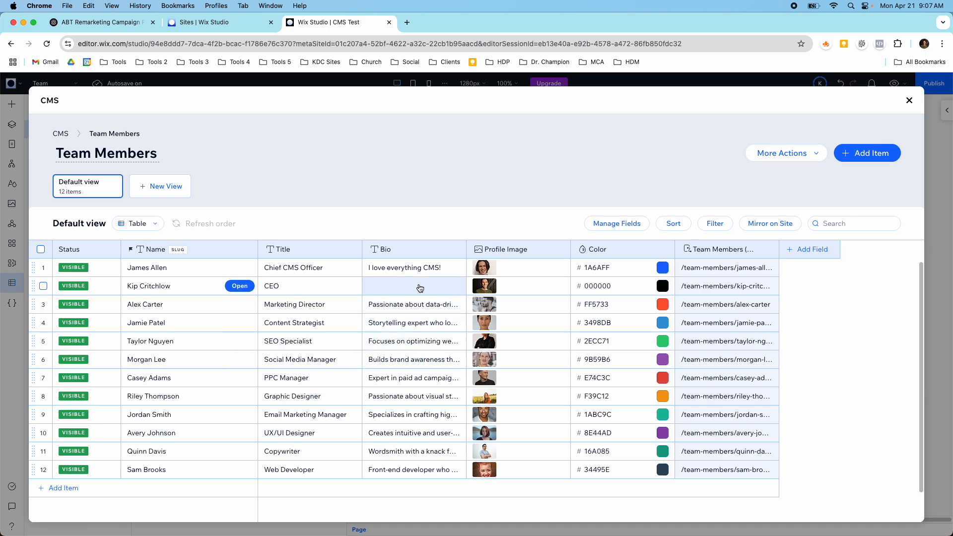
# Step: Paste "Visionary leader driving innovation and growth in the marketing industry." into the CEO's Bio and close the CMS
pyautogui.click(420, 287)
pyautogui.click(418, 285)
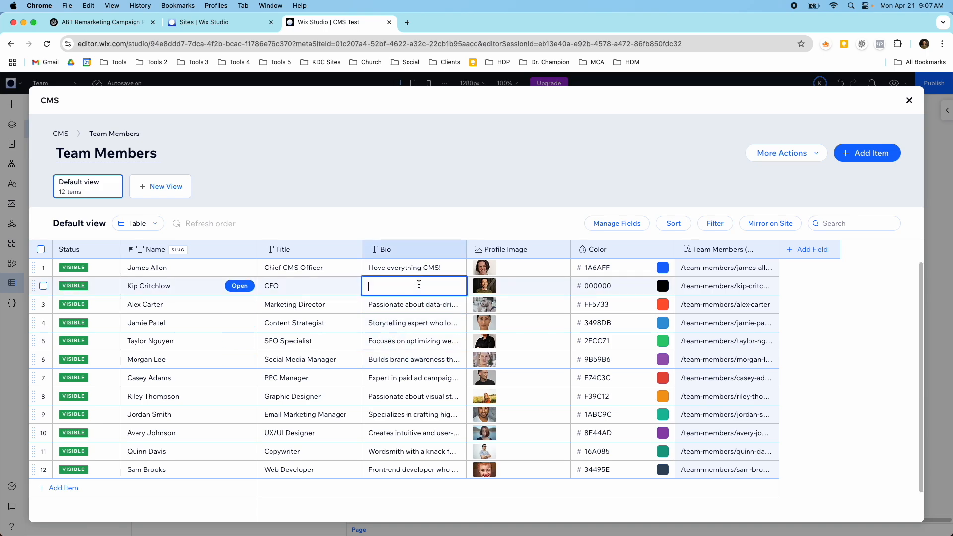
pyautogui.press('super+v')
pyautogui.press('Return')
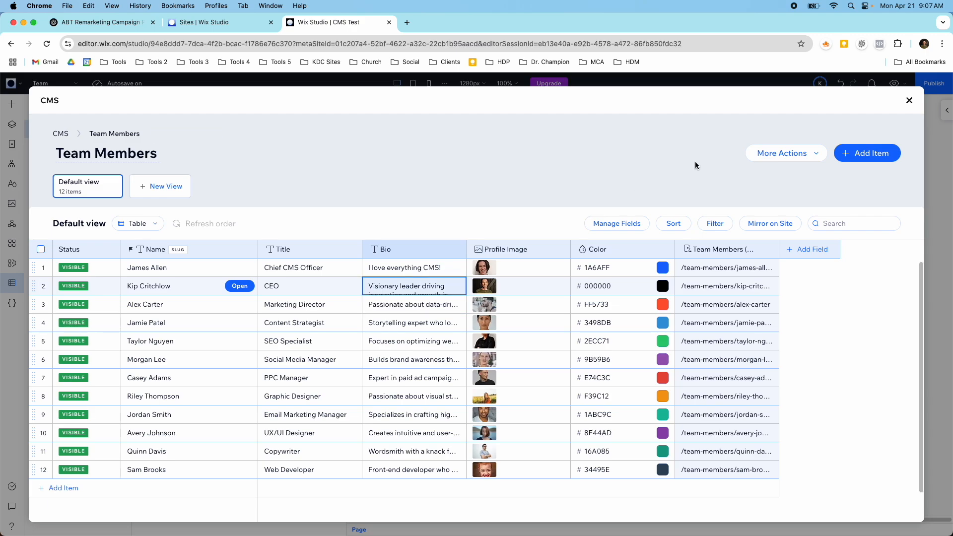
pyautogui.click(909, 101)
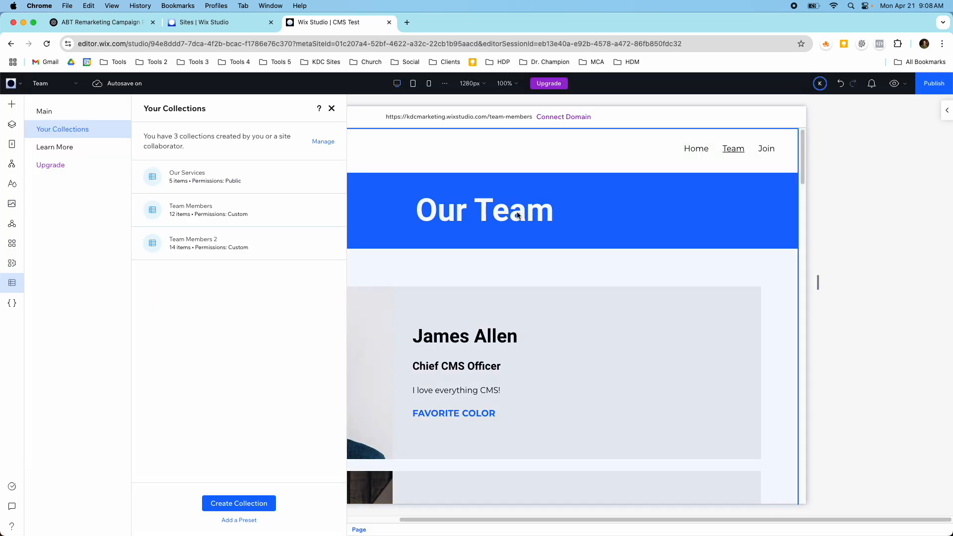
pyautogui.click(331, 108)
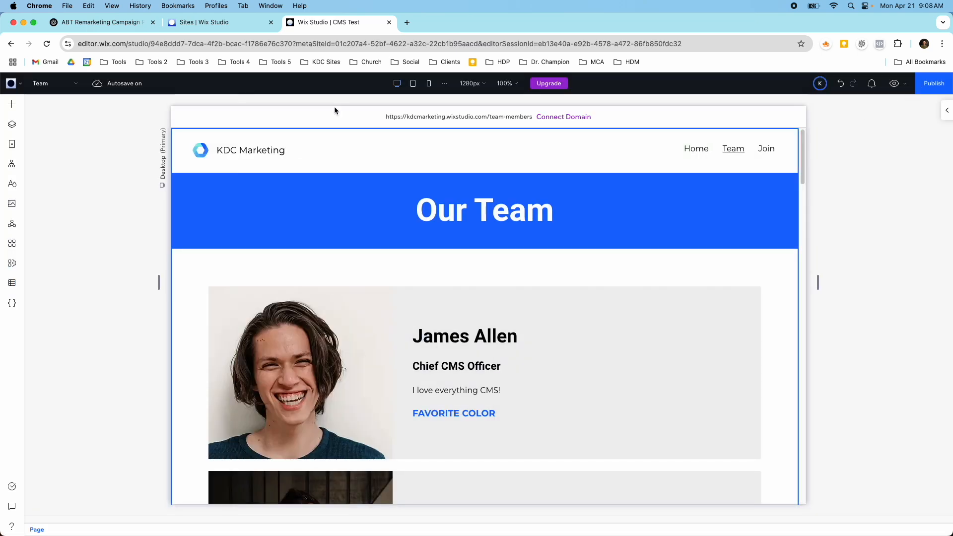
# Step: Open the Team Members (Item) dynamic page for editing
pyautogui.click(12, 148)
pyautogui.click(81, 293)
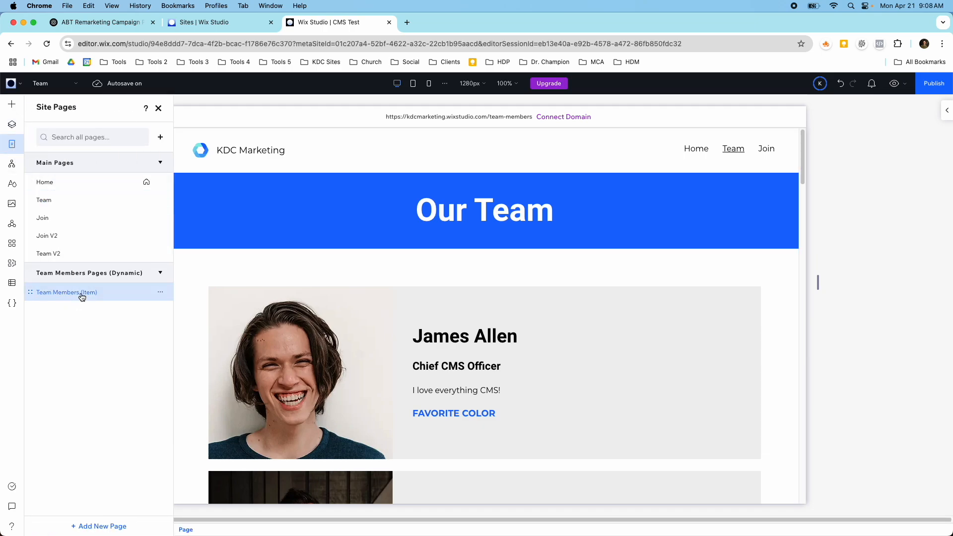
pyautogui.scroll(-4, 356, 308)
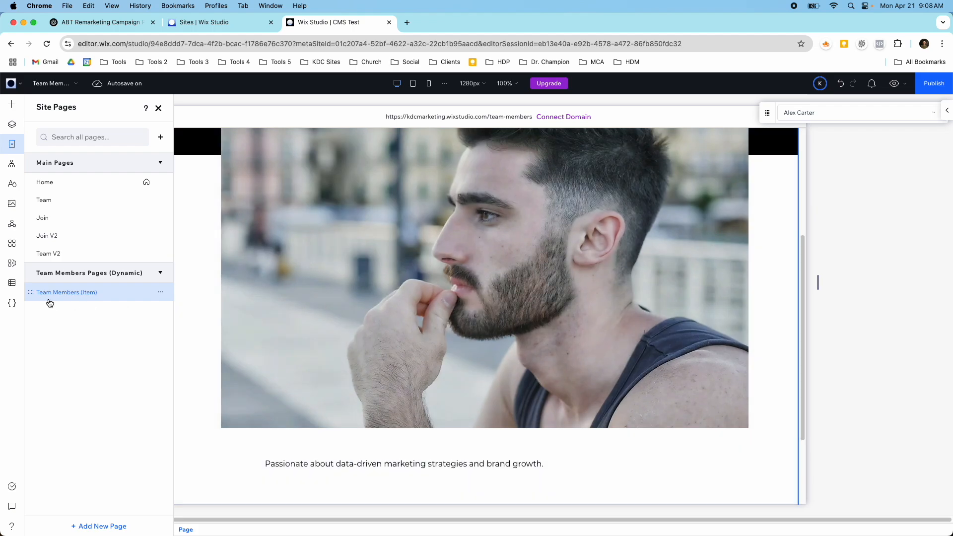
# Step: Review the records and fields in the Team Members collection and close the CMS
pyautogui.click(13, 283)
pyautogui.click(66, 128)
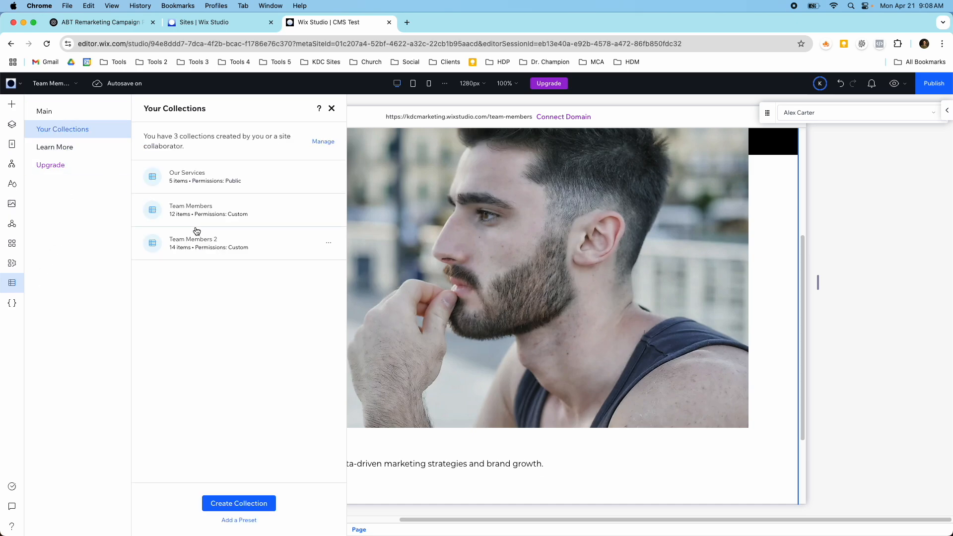
pyautogui.click(200, 209)
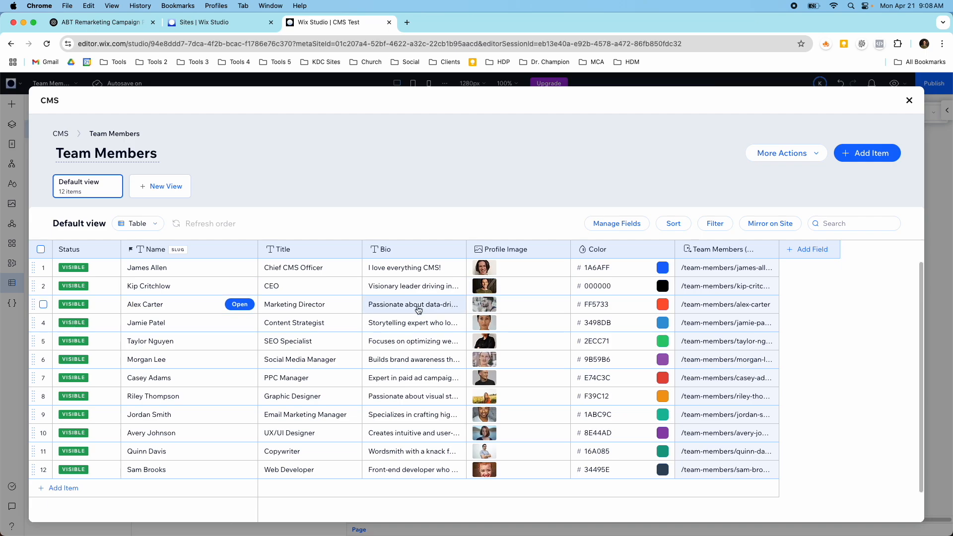
pyautogui.click(910, 102)
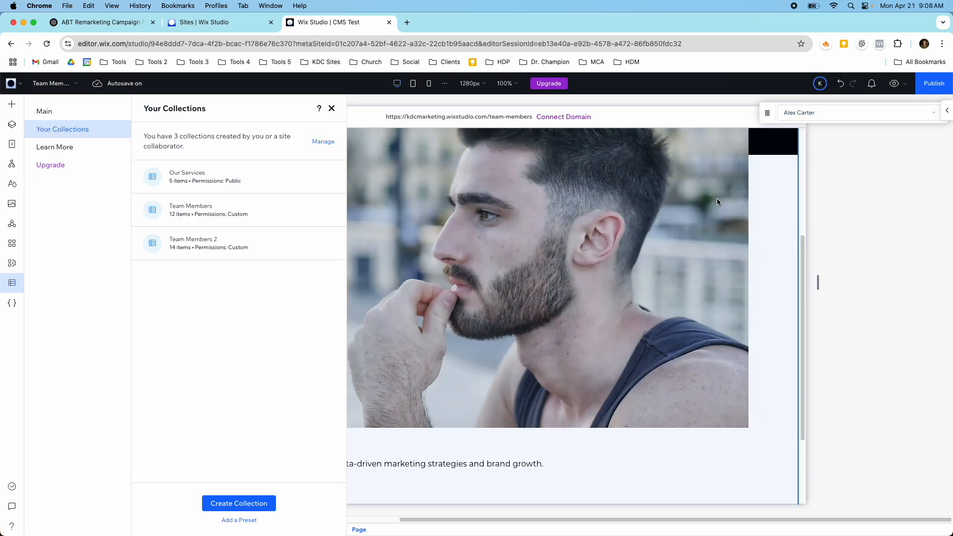
pyautogui.click(332, 110)
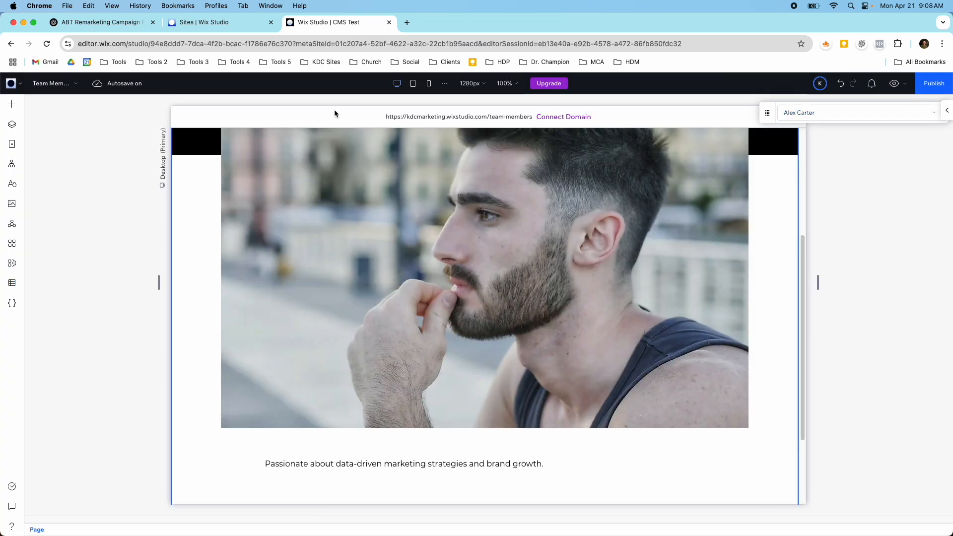
# Step: Remove the CMS connections from the Team Members (Item) page so it becomes a static page
pyautogui.click(12, 144)
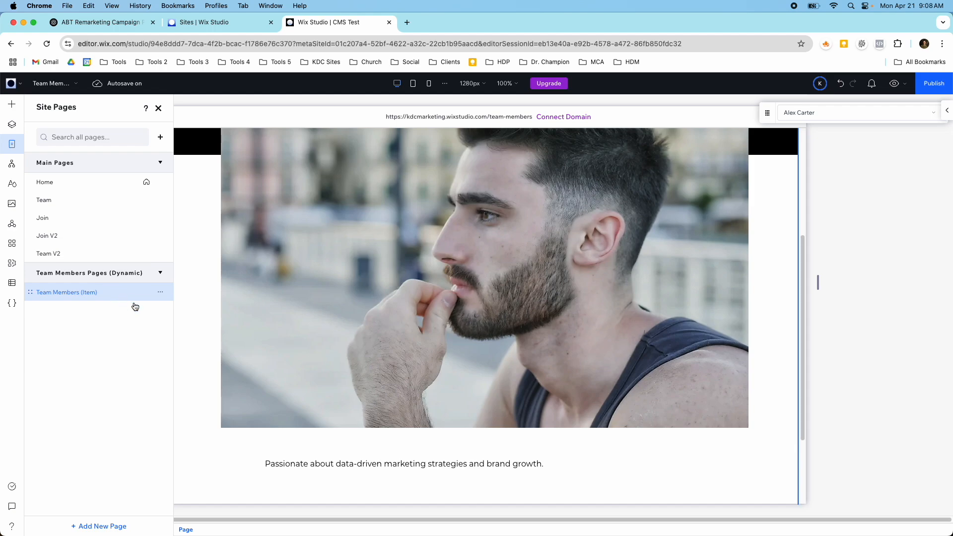
pyautogui.click(159, 296)
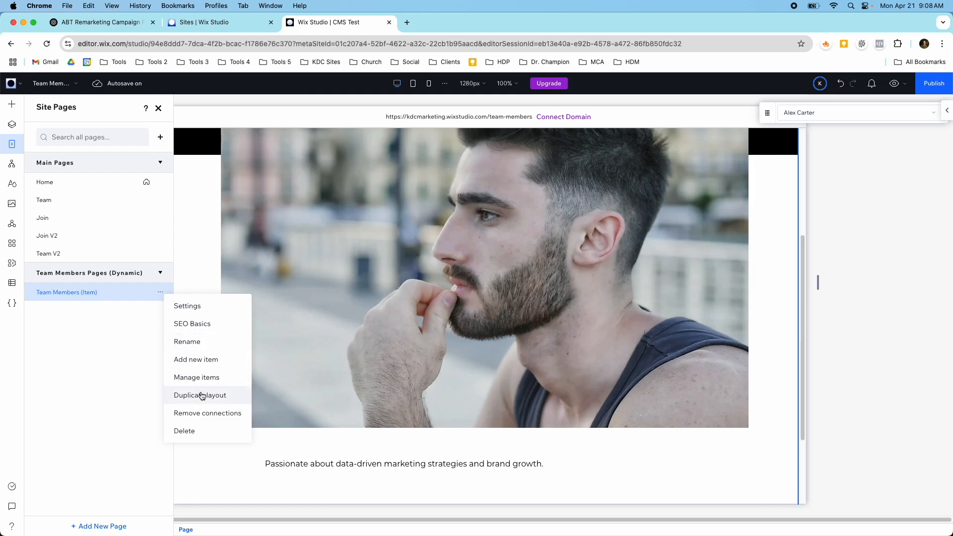
pyautogui.click(209, 412)
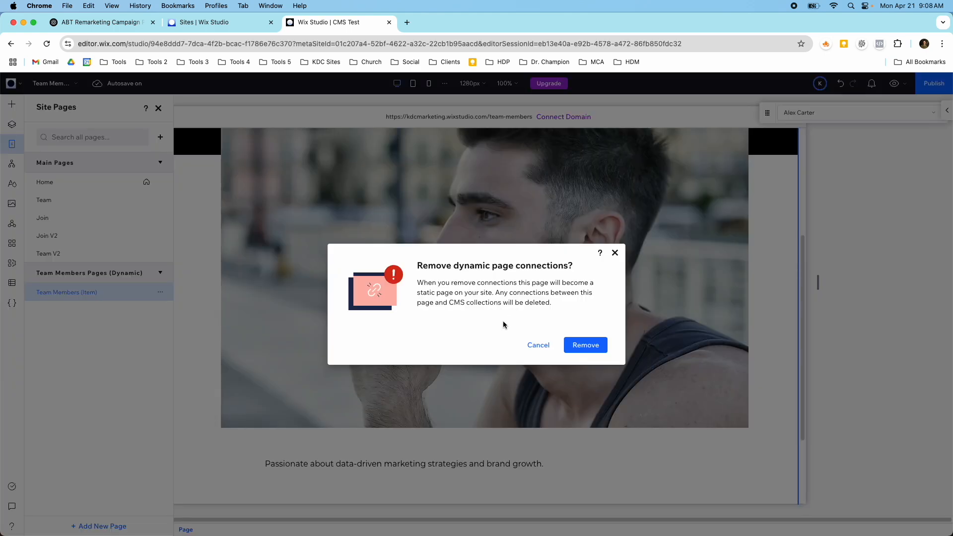
pyautogui.click(571, 345)
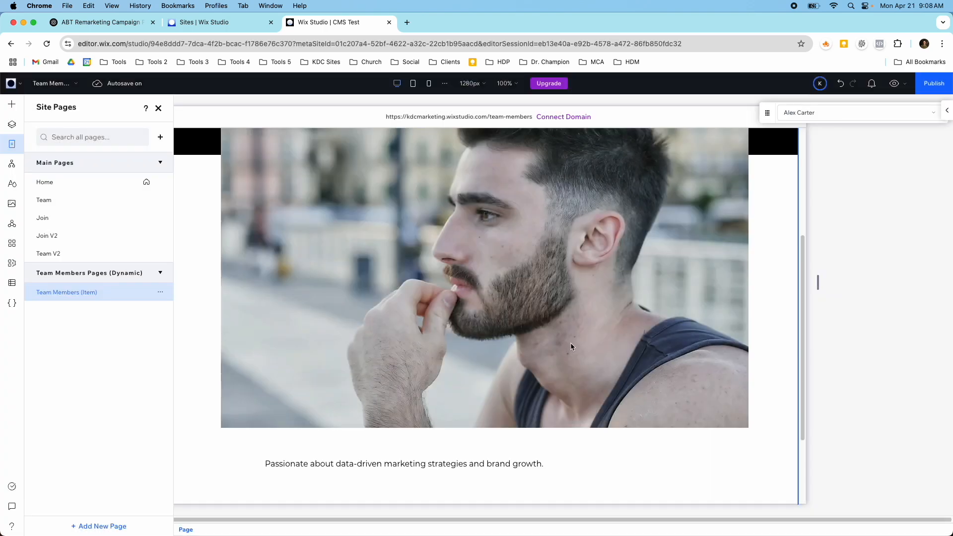
# Step: Examine the title, paragraph and image elements on the disconnected Team Members (Item) page
pyautogui.scroll(-10, 381, 280)
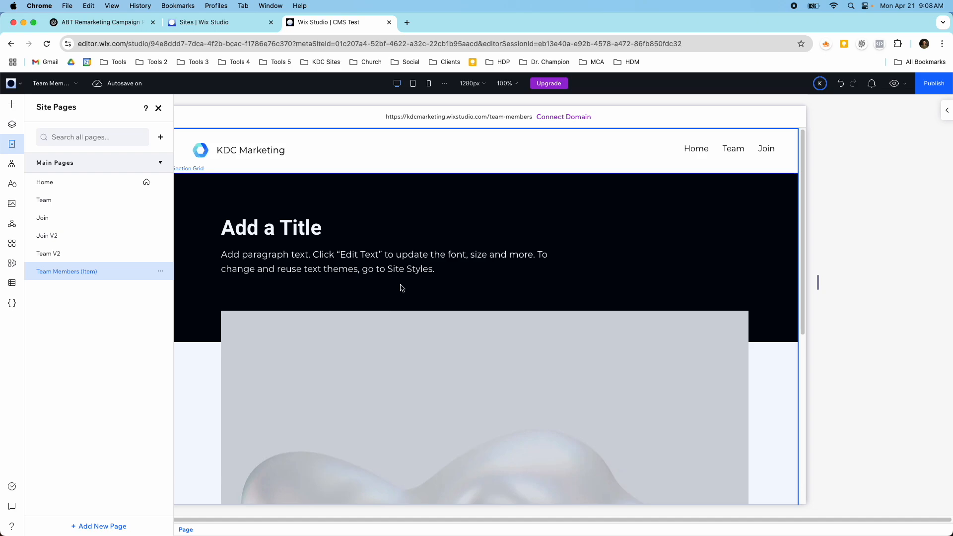
pyautogui.scroll(-10, 360, 346)
pyautogui.click(363, 346)
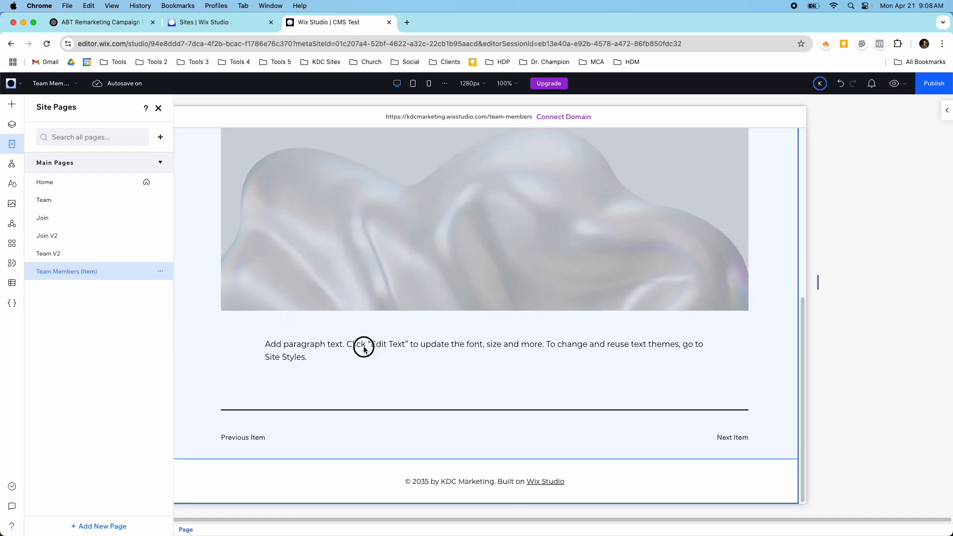
pyautogui.click(323, 351)
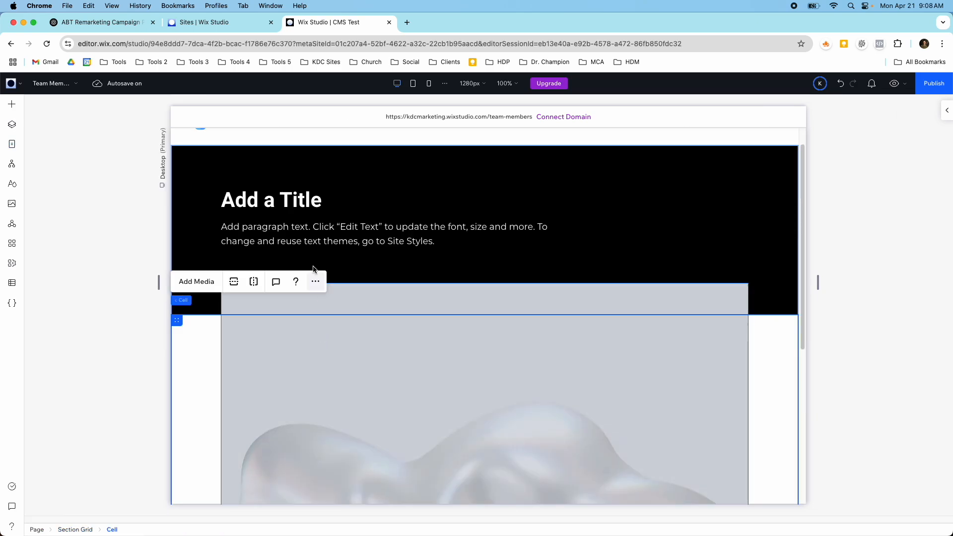
pyautogui.click(308, 234)
pyautogui.click(314, 204)
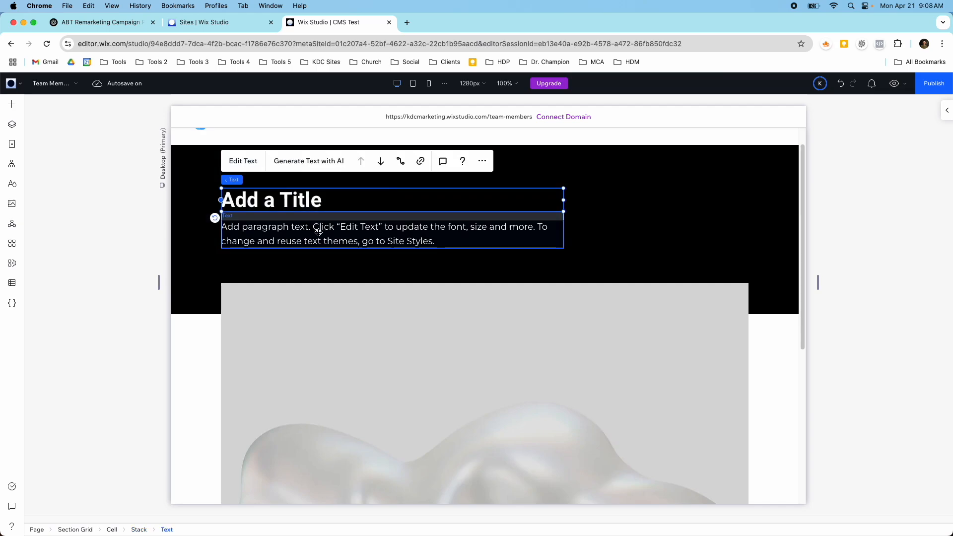
pyautogui.scroll(-5, 350, 259)
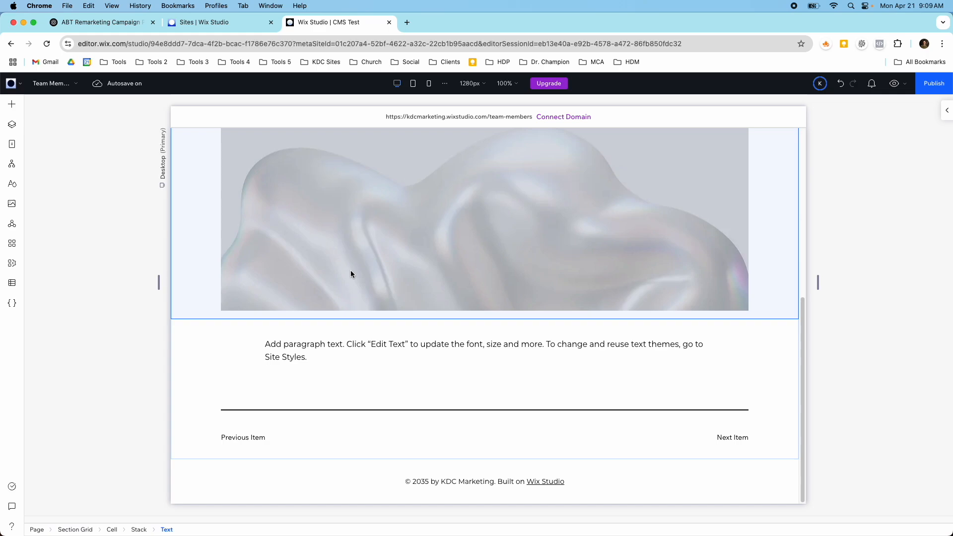
pyautogui.click(329, 353)
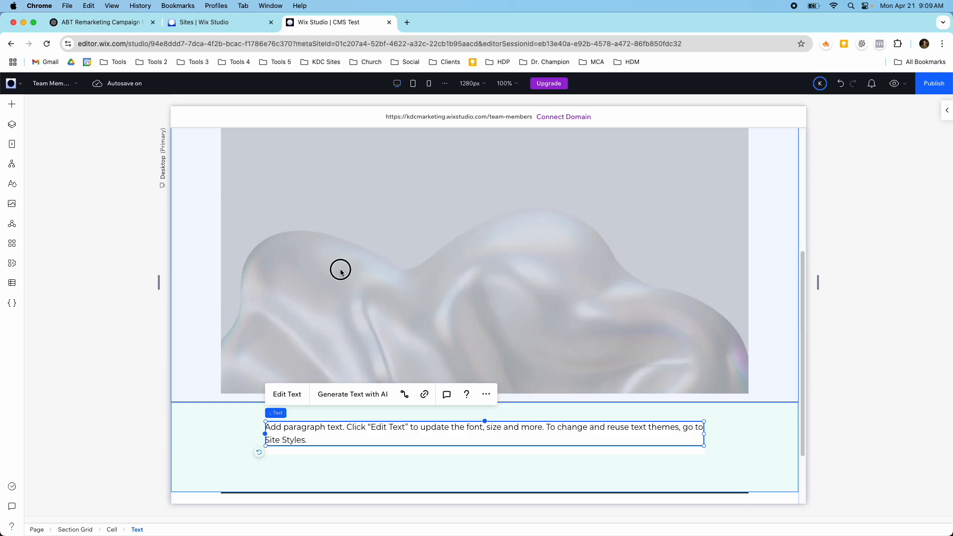
pyautogui.click(341, 269)
pyautogui.scroll(3, 340, 269)
pyautogui.click(319, 213)
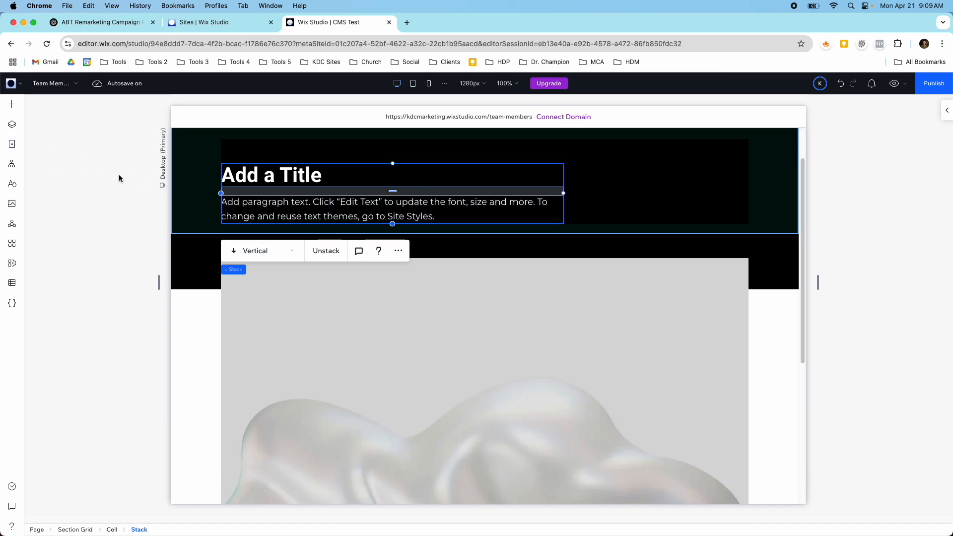
# Step: Replace the page heading with the CEO's full name and the paragraph below it with "CEO"
pyautogui.click(258, 175)
pyautogui.doubleClick(258, 175)
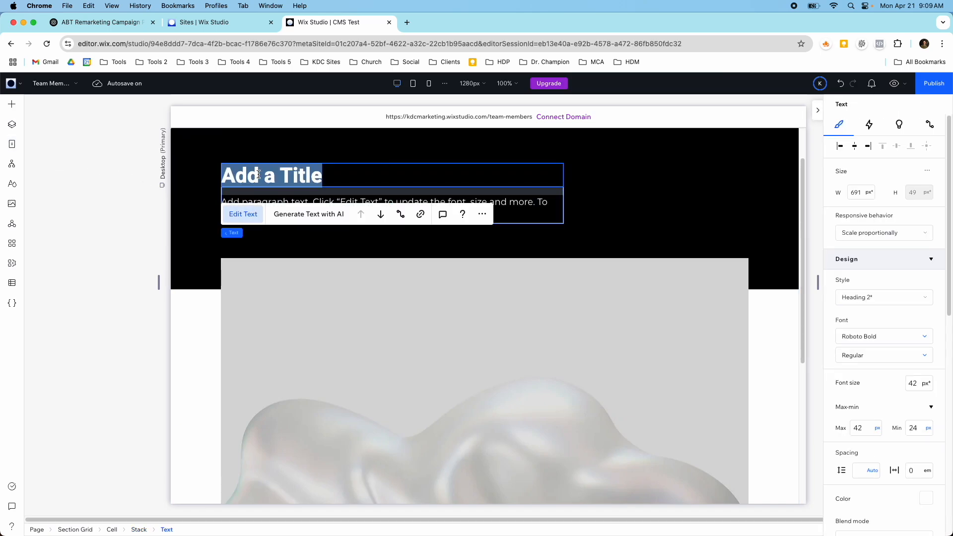
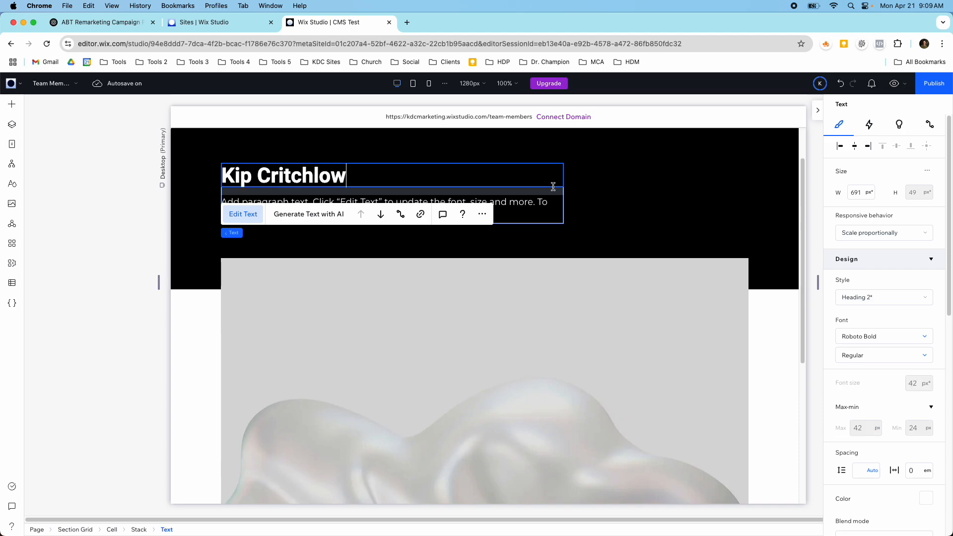
pyautogui.doubleClick(538, 201)
pyautogui.write('CEO')
pyautogui.click(633, 240)
# Step: Replace the paragraph below the image with the bio "Visionary leader driving innovation and growth in the marketing industry."
pyautogui.scroll(-4, 532, 294)
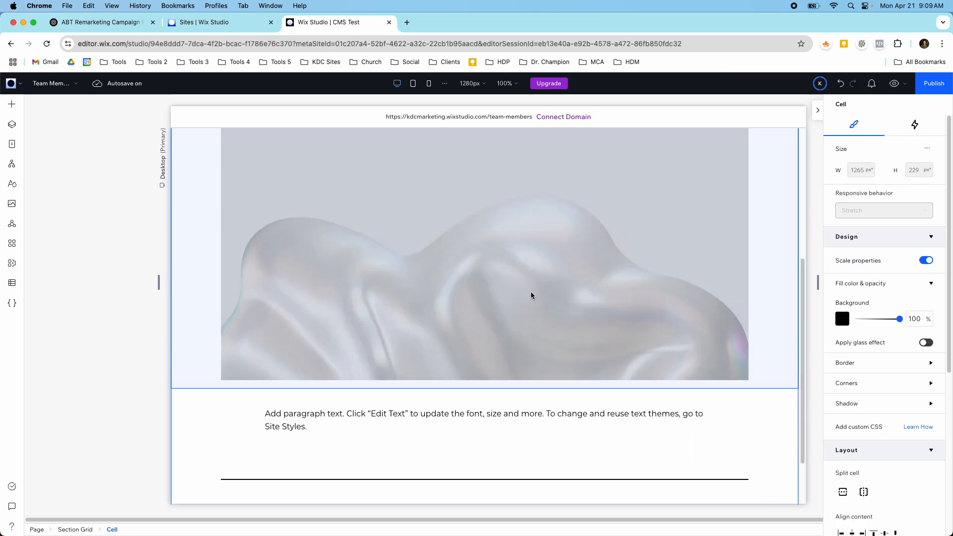
pyautogui.click(366, 414)
pyautogui.click(365, 414)
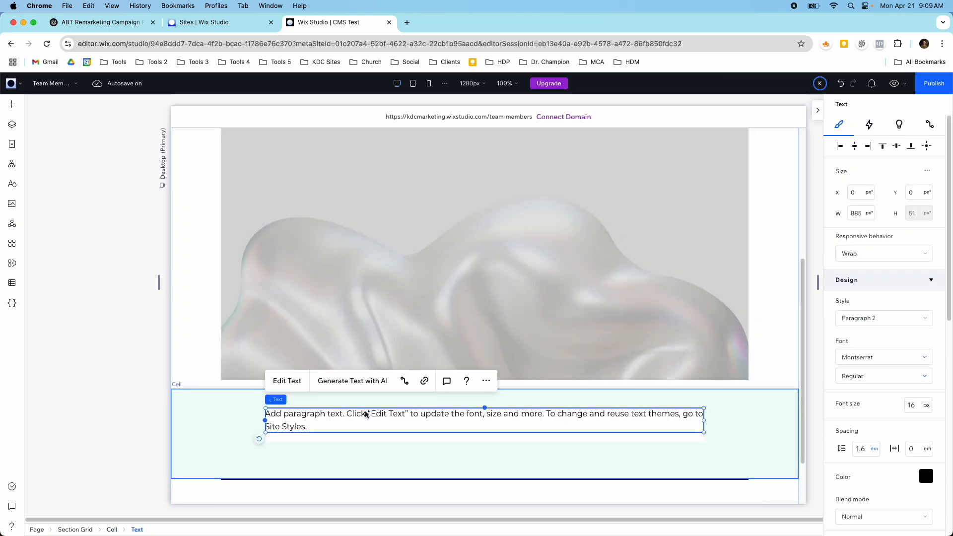
pyautogui.doubleClick(352, 414)
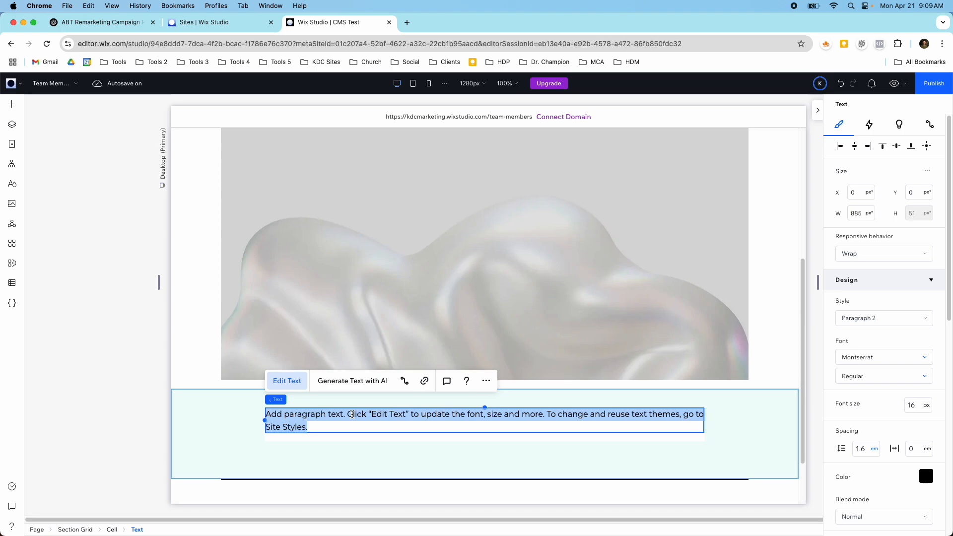
pyautogui.write('Visionary leader driving innovation and growth in the marketing industry.')
pyautogui.click(451, 313)
# Step: Change the page's large placeholder image to the CEO's profile photo from Site Files
pyautogui.click(404, 287)
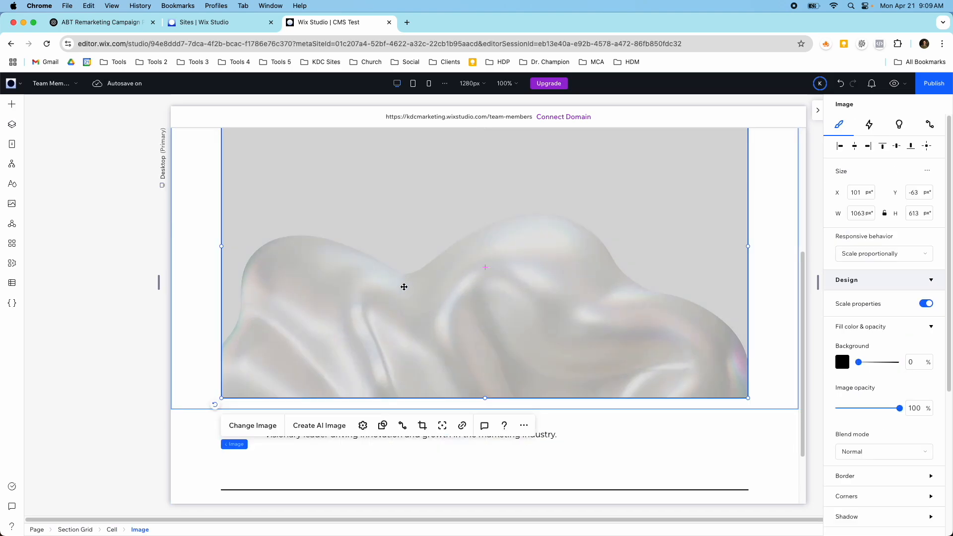
pyautogui.scroll(3, 391, 293)
pyautogui.scroll(-3, 377, 298)
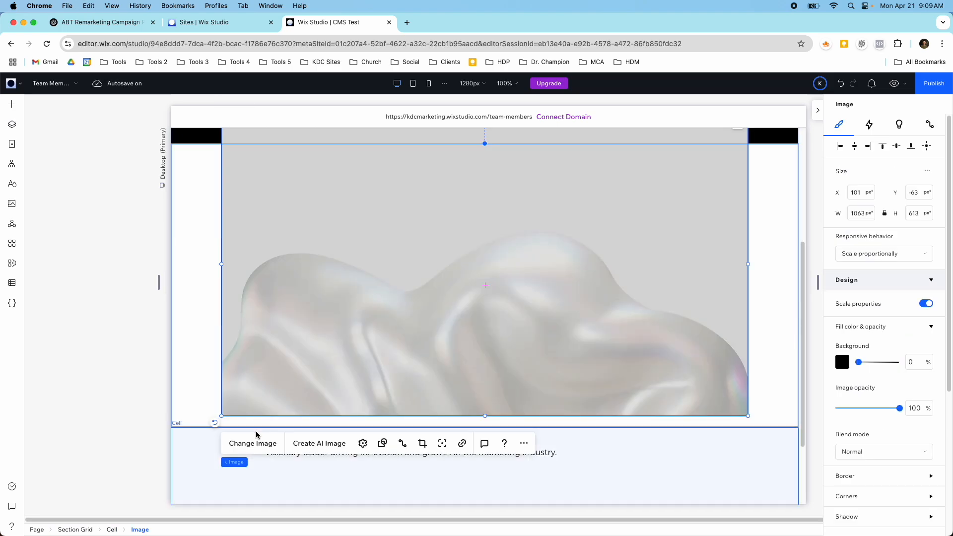
pyautogui.click(254, 443)
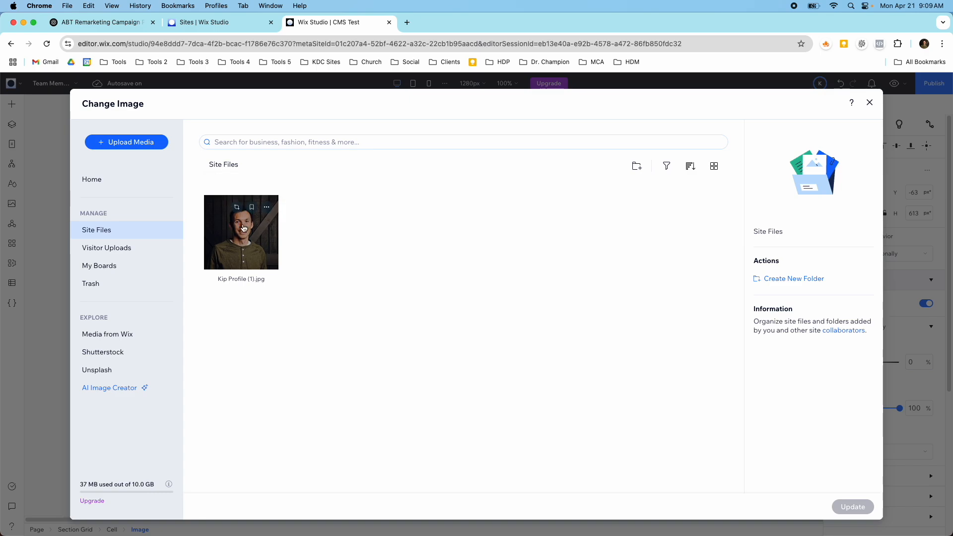
pyautogui.click(243, 228)
pyautogui.click(853, 506)
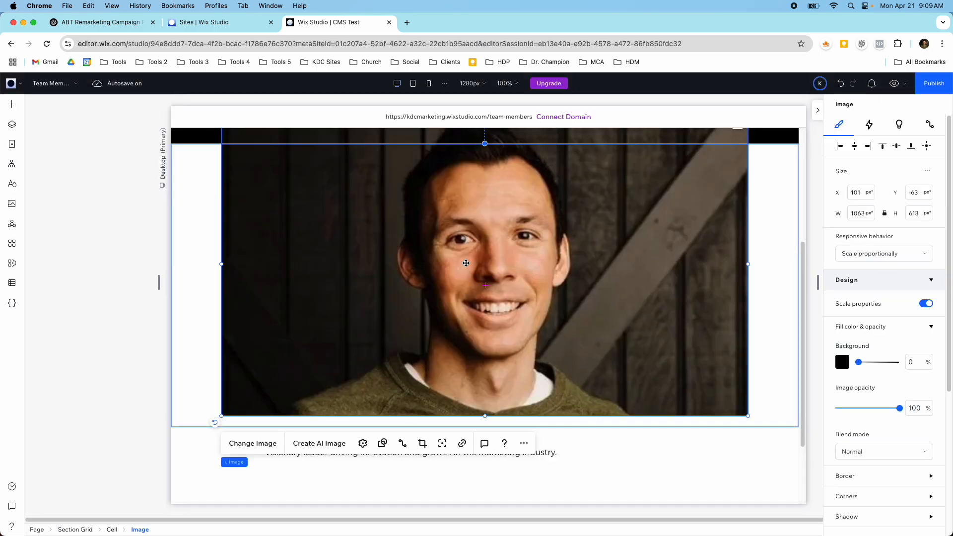
# Step: Delete the cell containing the Previous Item and Next Item buttons below the bio text
pyautogui.scroll(5, 466, 263)
pyautogui.scroll(-6, 521, 295)
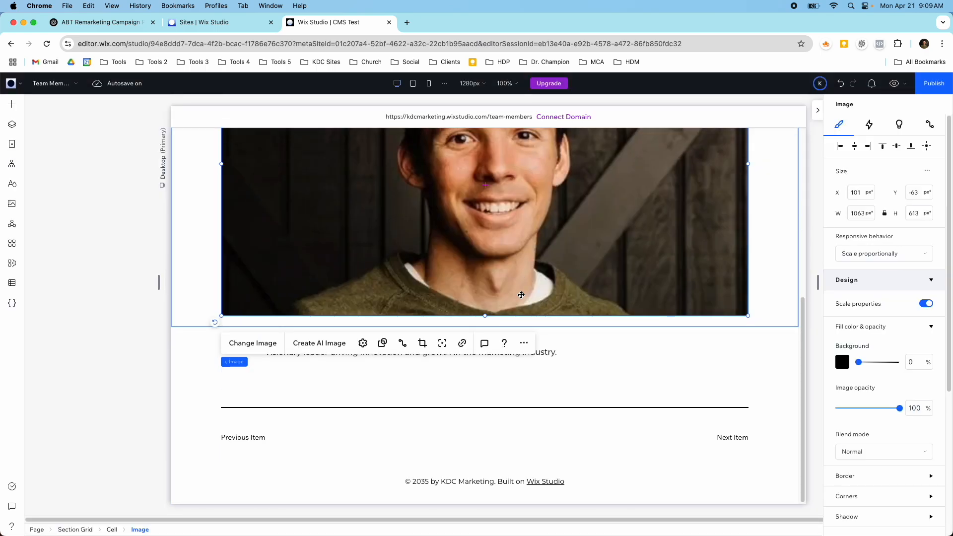
pyautogui.click(727, 439)
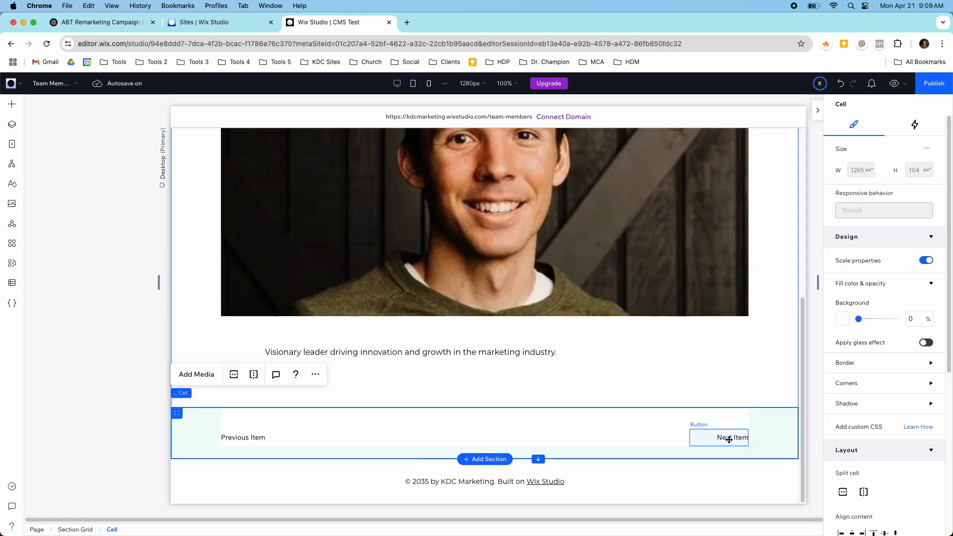
pyautogui.press('Delete')
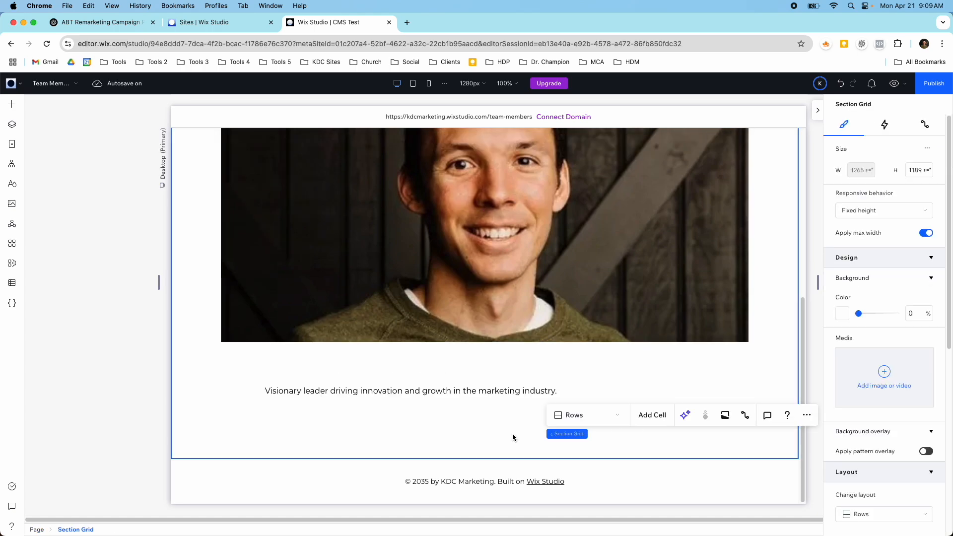
pyautogui.click(400, 433)
pyautogui.click(412, 392)
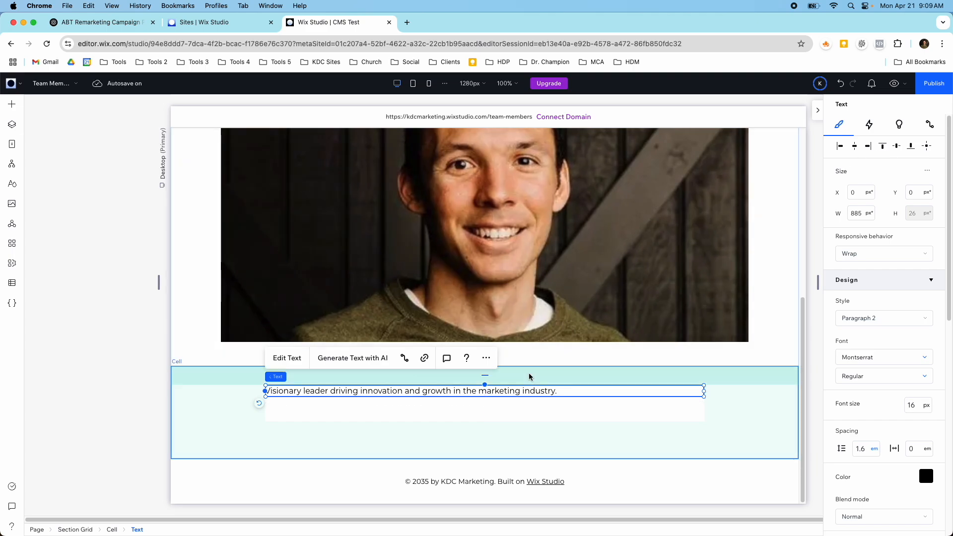
# Step: Duplicate the Team Members (Item) page in the site's page list
pyautogui.scroll(10, 446, 397)
pyautogui.click(12, 147)
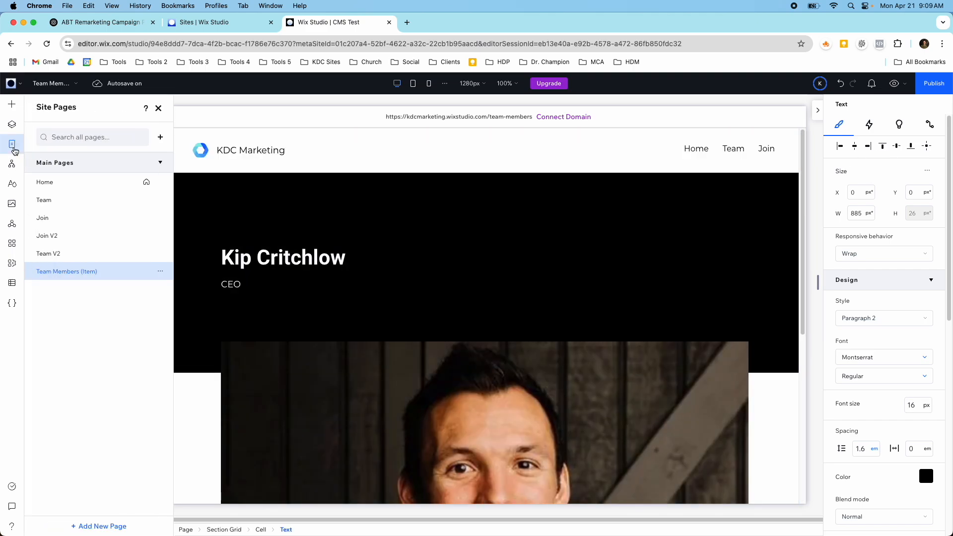
pyautogui.click(159, 273)
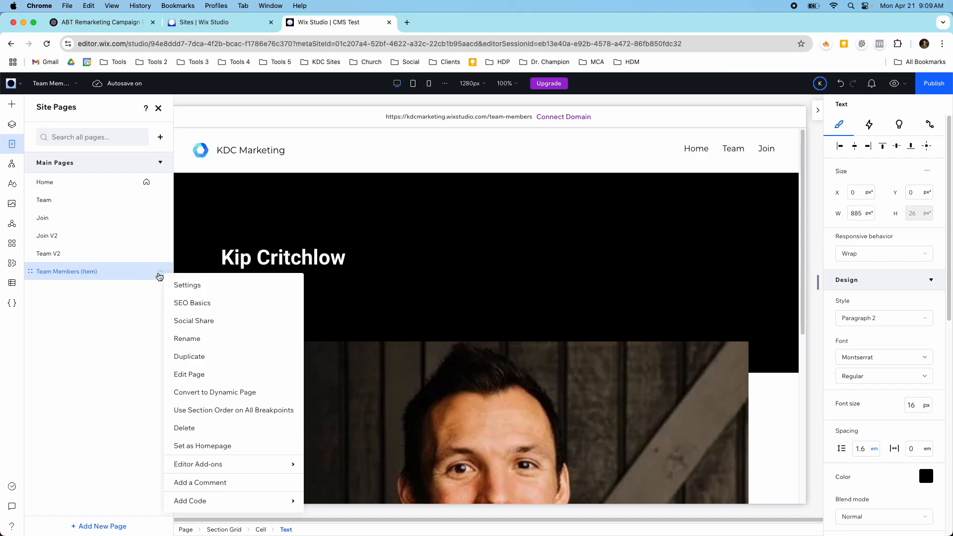
pyautogui.click(187, 356)
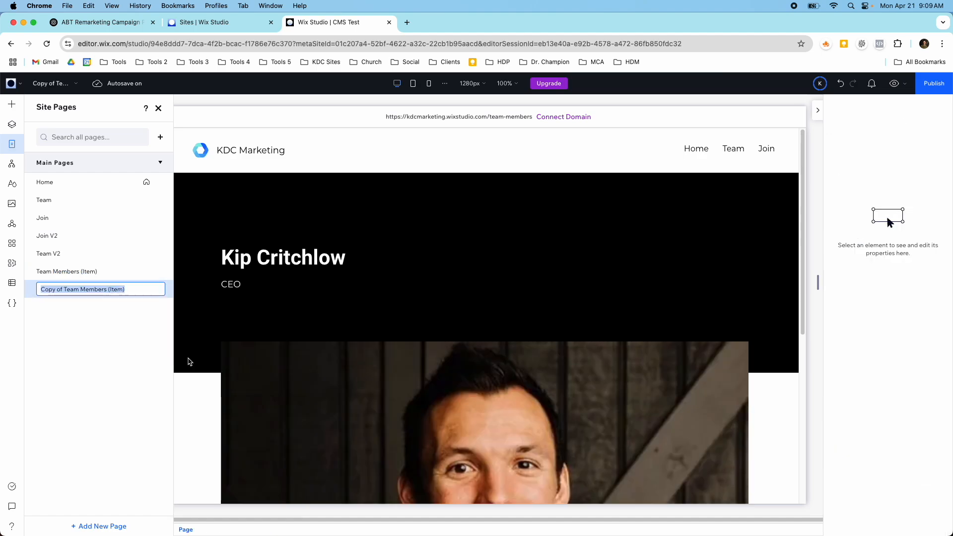
# Step: Rename the original Team Members (Item) page to the CEO's full name
pyautogui.click(159, 273)
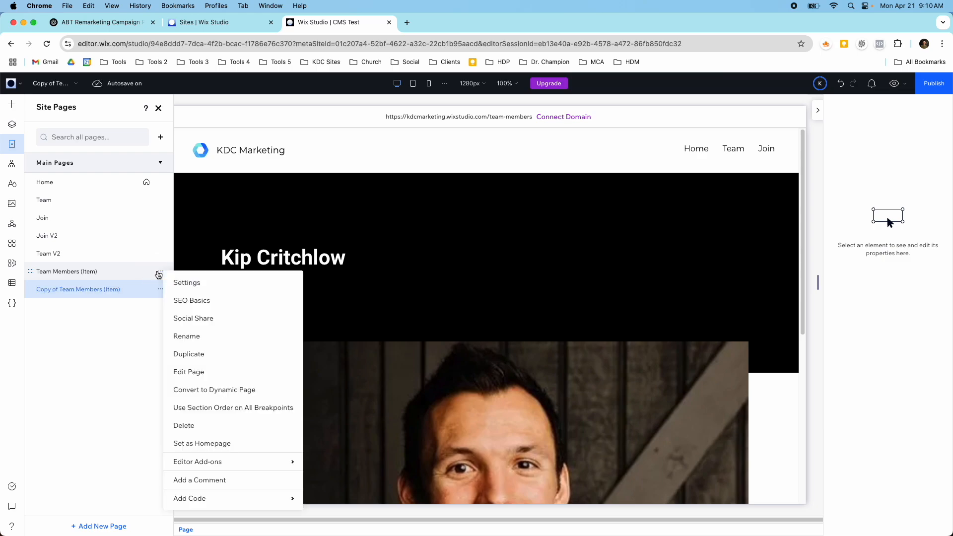
pyautogui.click(193, 336)
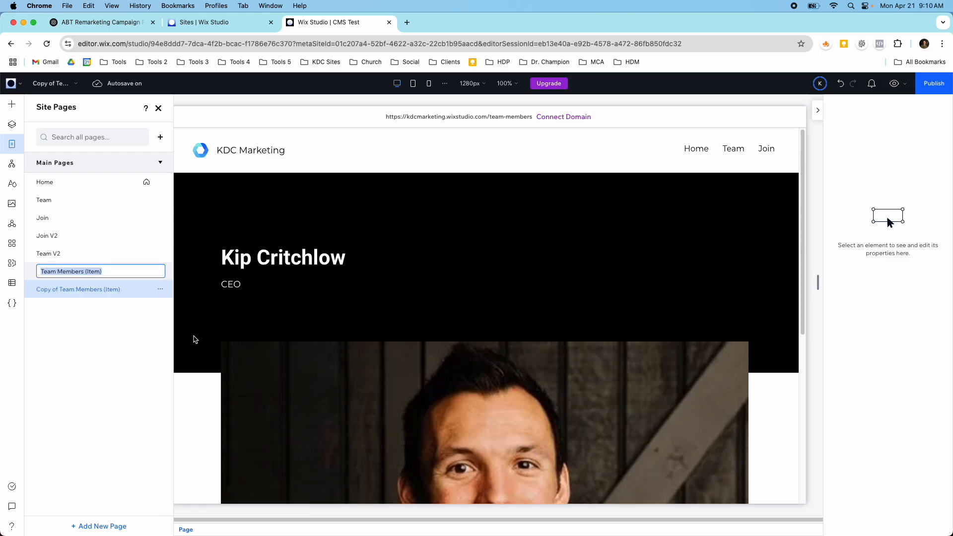
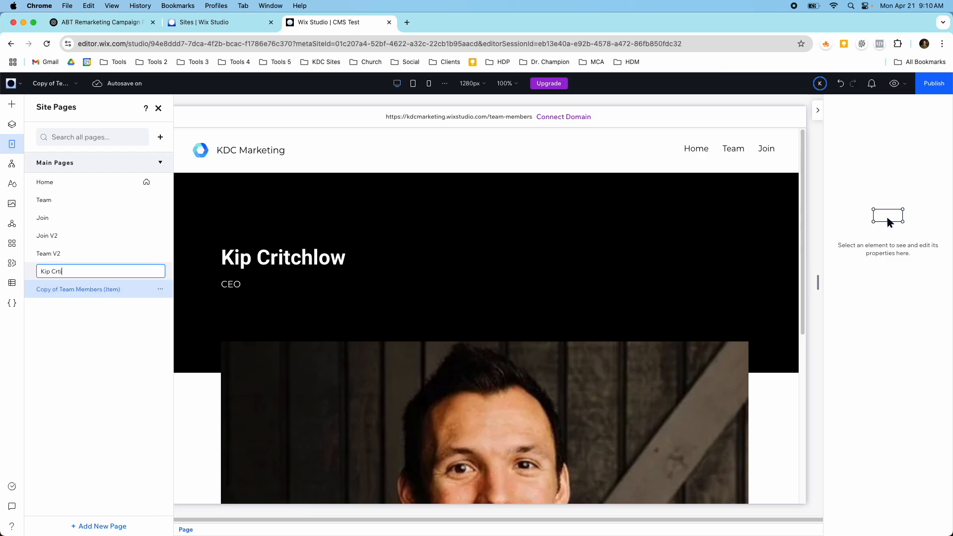
pyautogui.press('Return')
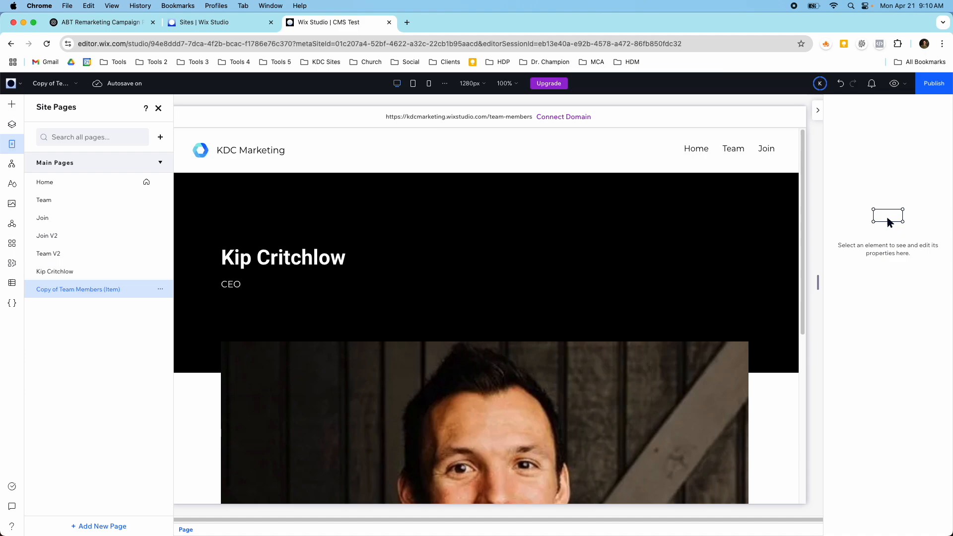
# Step: Rename the Copy of Team Members (Item) page to the Chief CMS Officer's full name
pyautogui.click(164, 291)
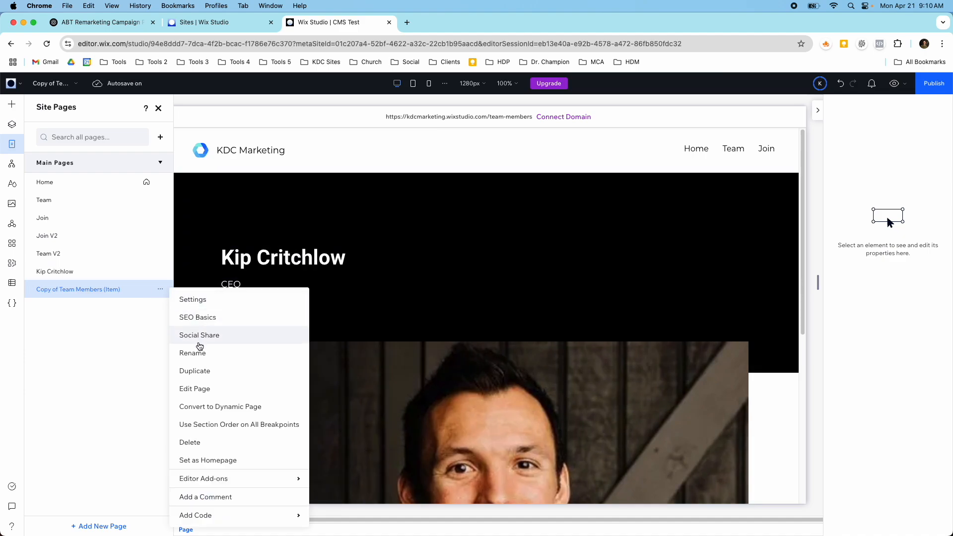
pyautogui.click(197, 350)
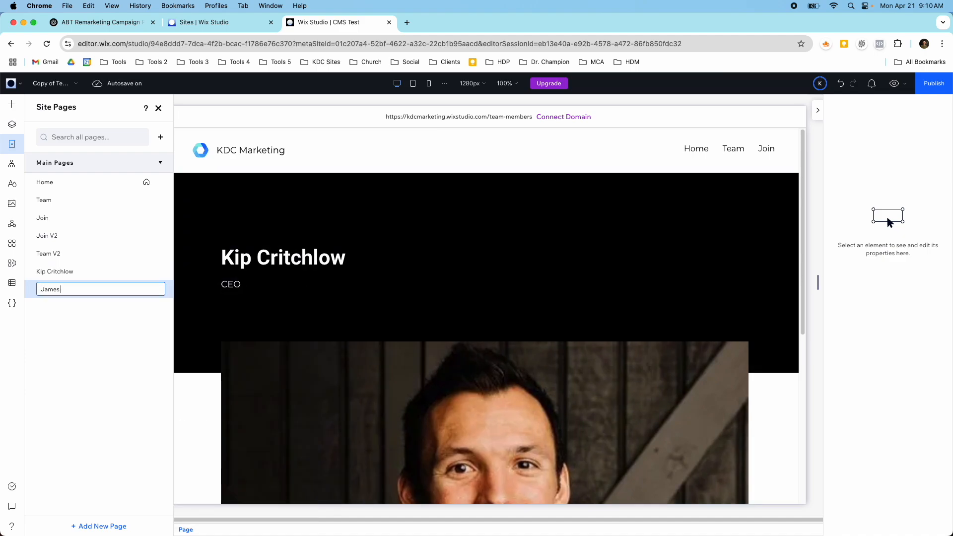
pyautogui.press('Return')
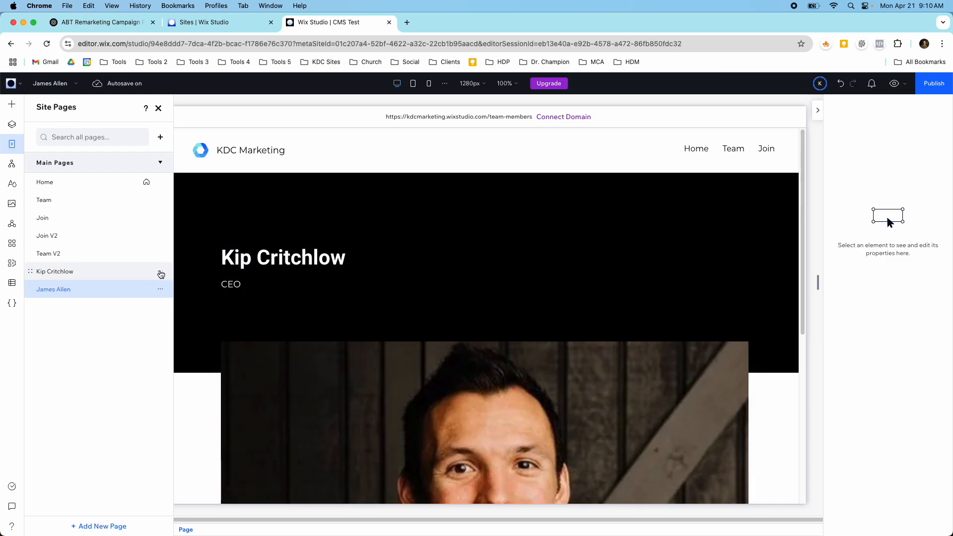
# Step: Set the URL slug of the CEO's page to the CEO's full name in lowercase with a hyphen
pyautogui.click(159, 271)
pyautogui.click(169, 299)
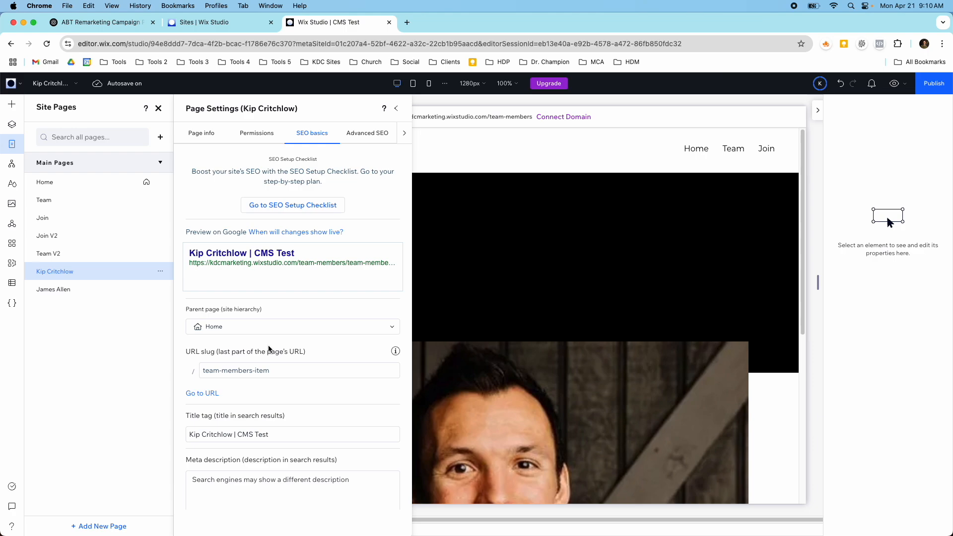
pyautogui.scroll(-1, 279, 435)
pyautogui.click(276, 366)
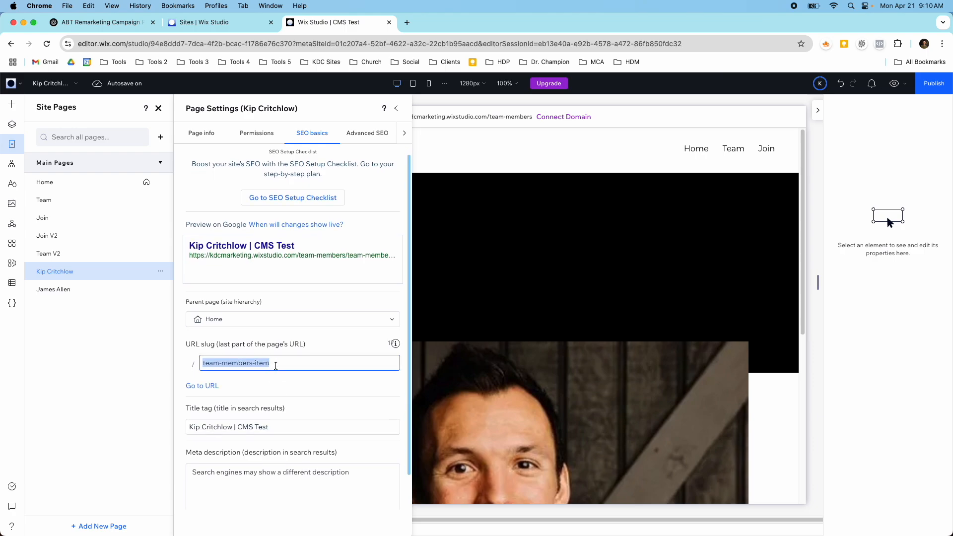
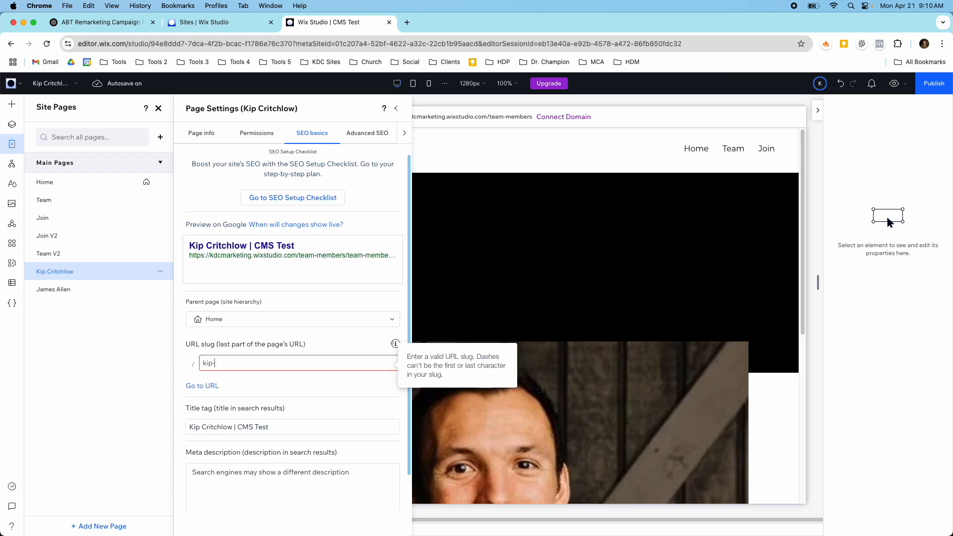
pyautogui.press('Return')
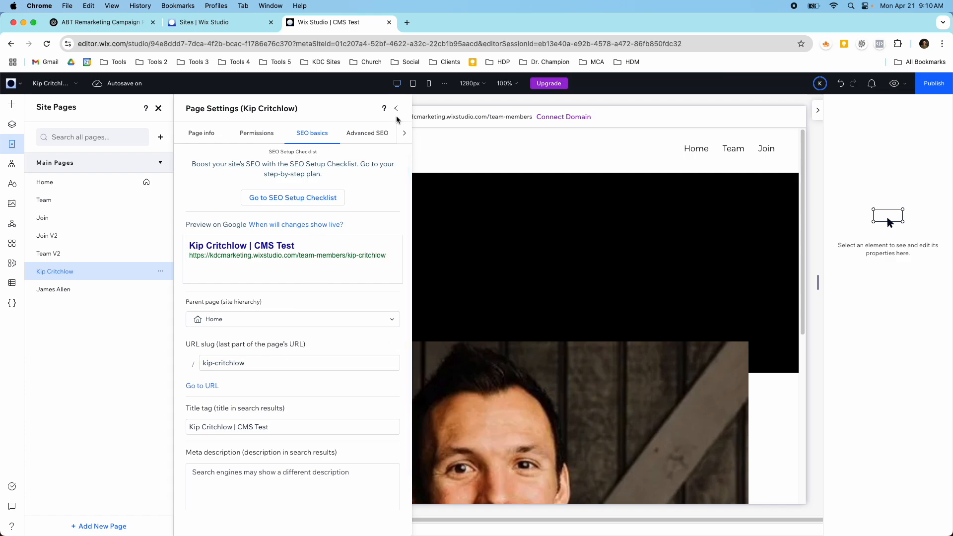
pyautogui.click(396, 114)
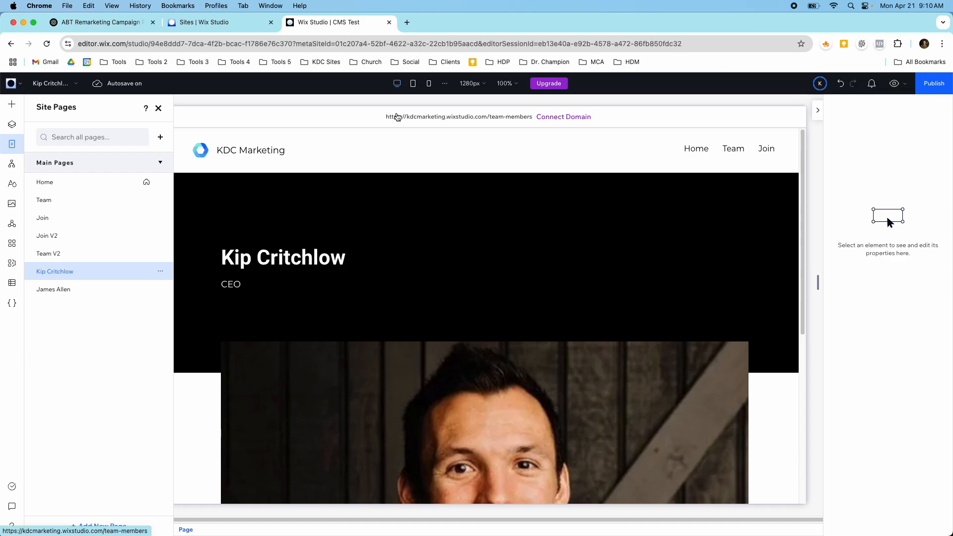
# Step: Add a Rich content field named Rich Content to the Team Members collection
pyautogui.click(11, 282)
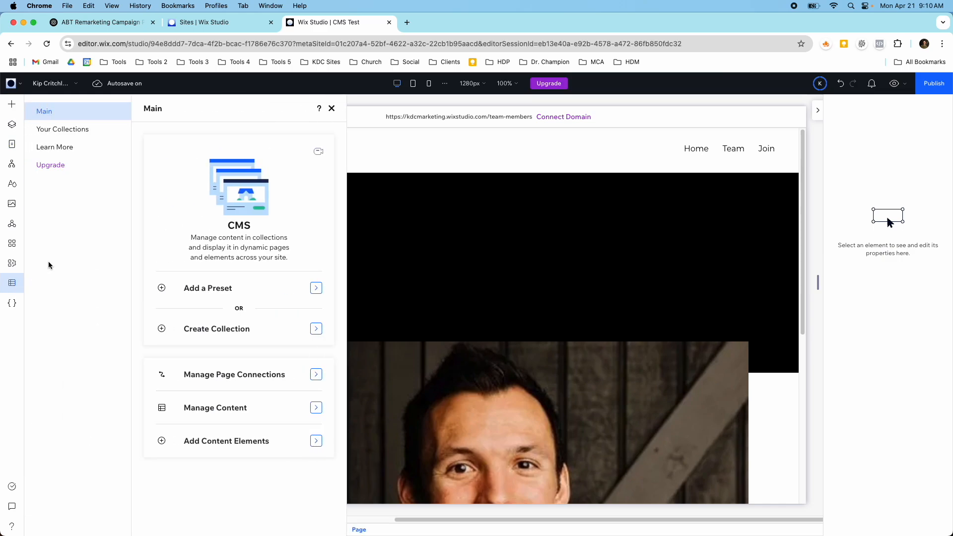
pyautogui.click(66, 138)
pyautogui.click(206, 217)
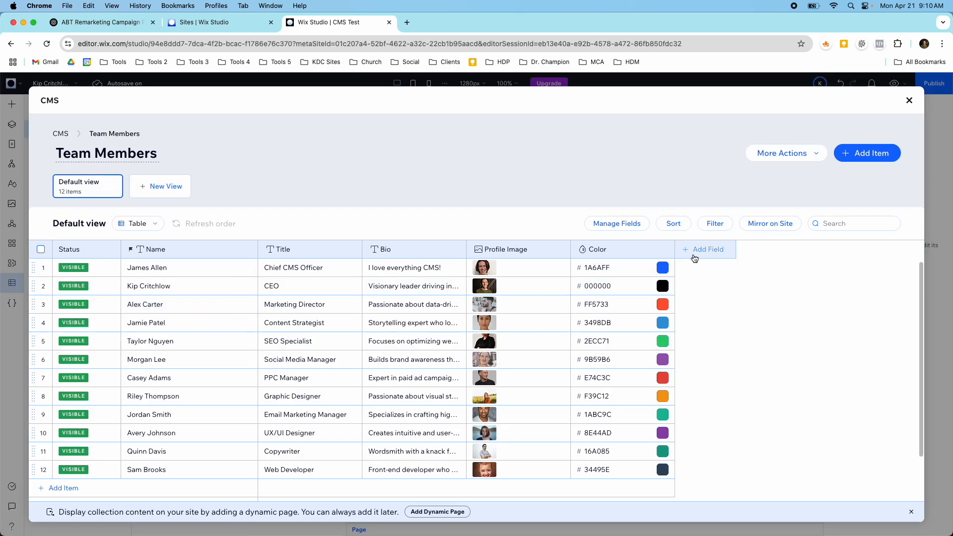
pyautogui.click(694, 257)
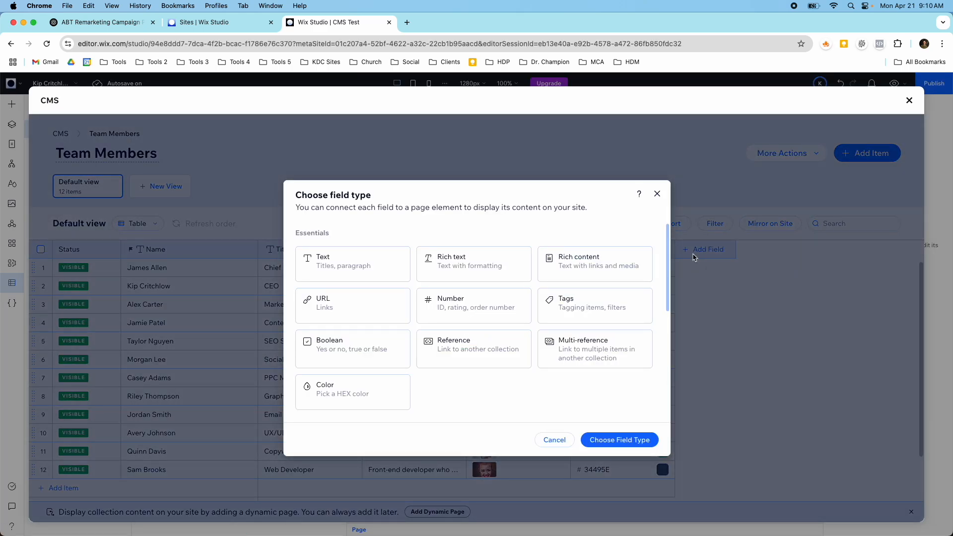
pyautogui.click(617, 270)
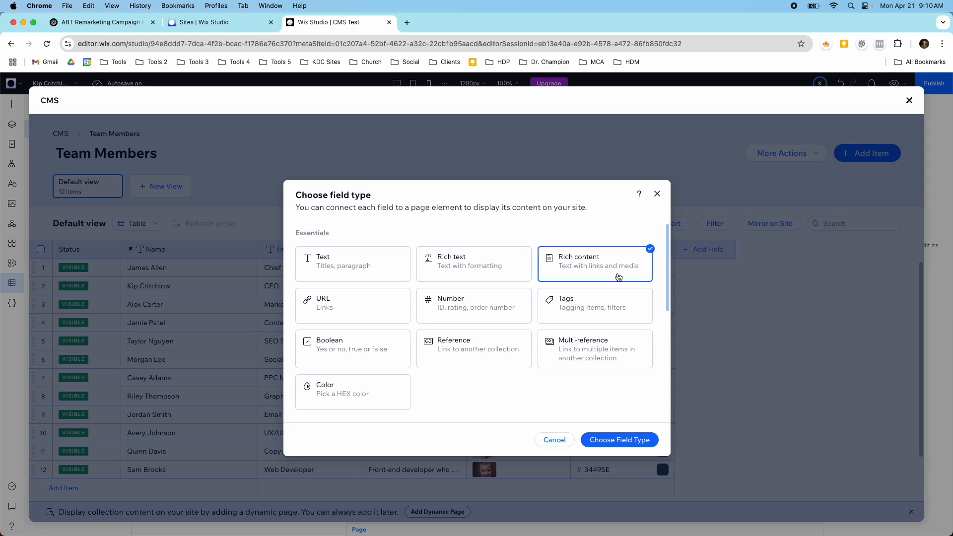
pyautogui.click(636, 439)
pyautogui.click(595, 421)
# Step: View the Rich Content editor for the first team member, and return to the page without adding content
pyautogui.click(700, 272)
pyautogui.click(703, 272)
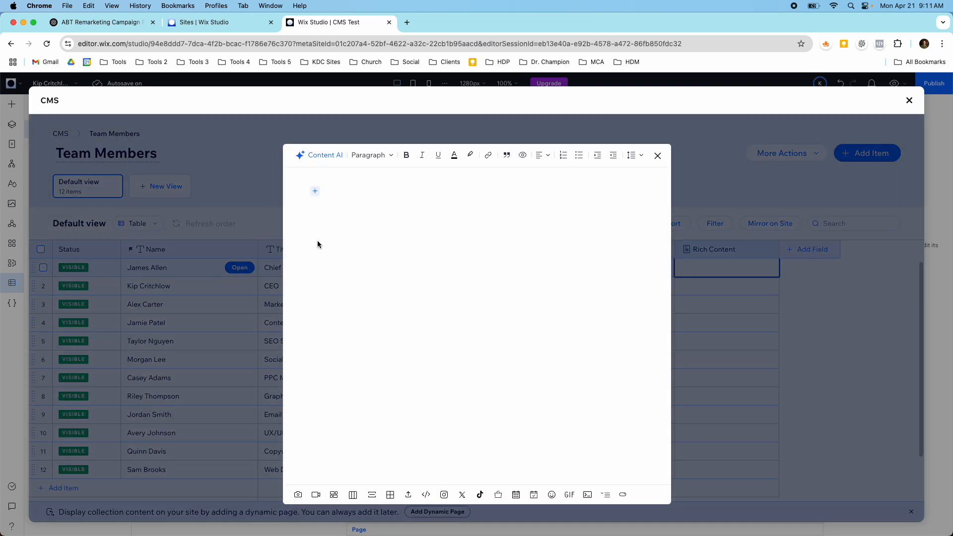
pyautogui.click(658, 155)
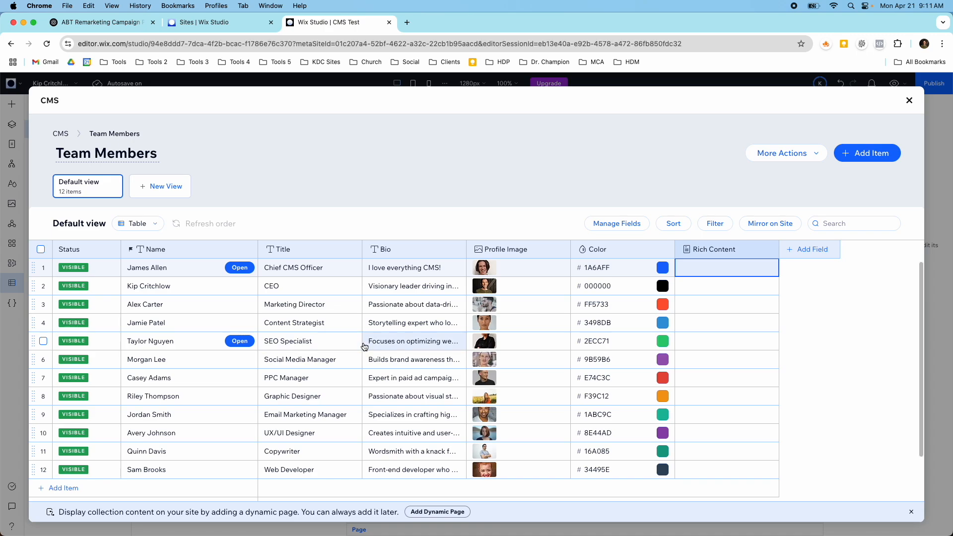
pyautogui.click(910, 103)
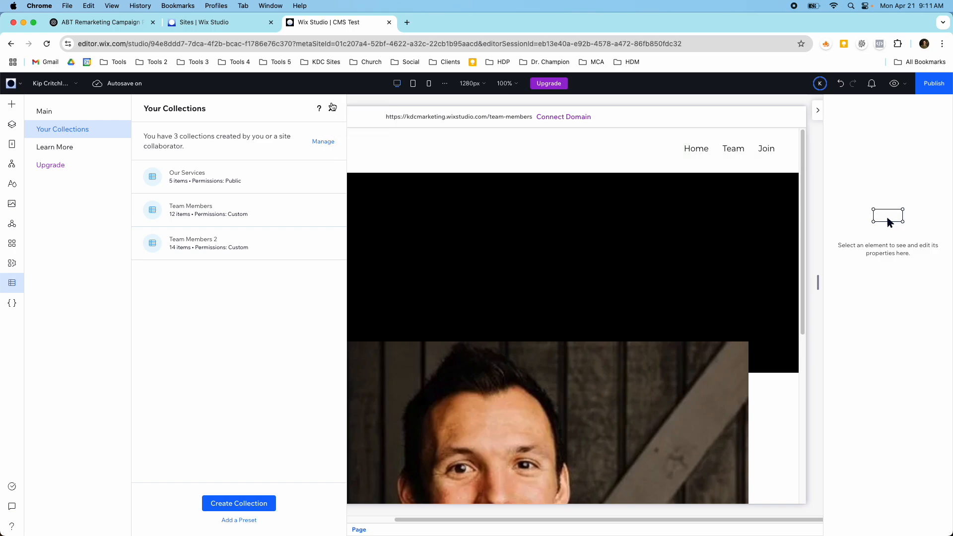
pyautogui.click(331, 108)
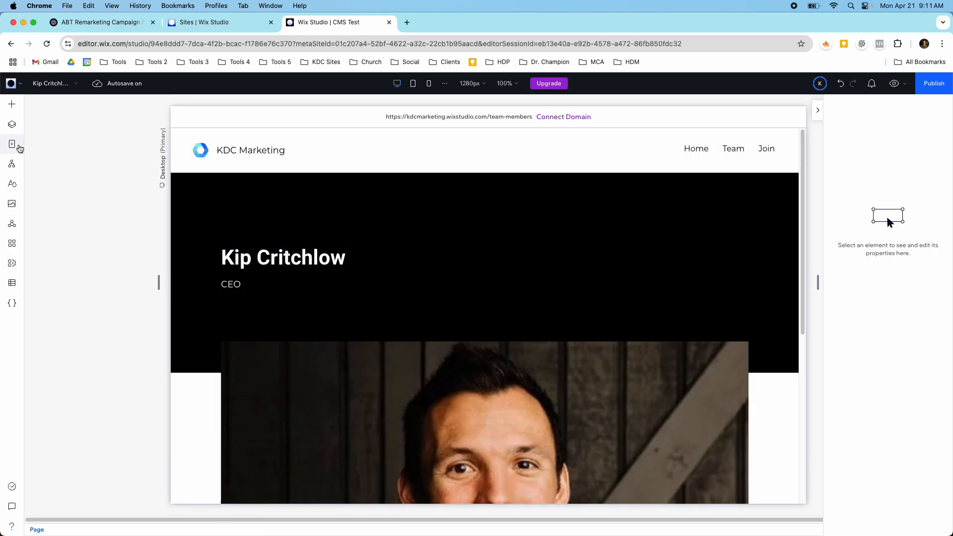
# Step: Look over the individual static team member pages from the site's page list
pyautogui.click(12, 144)
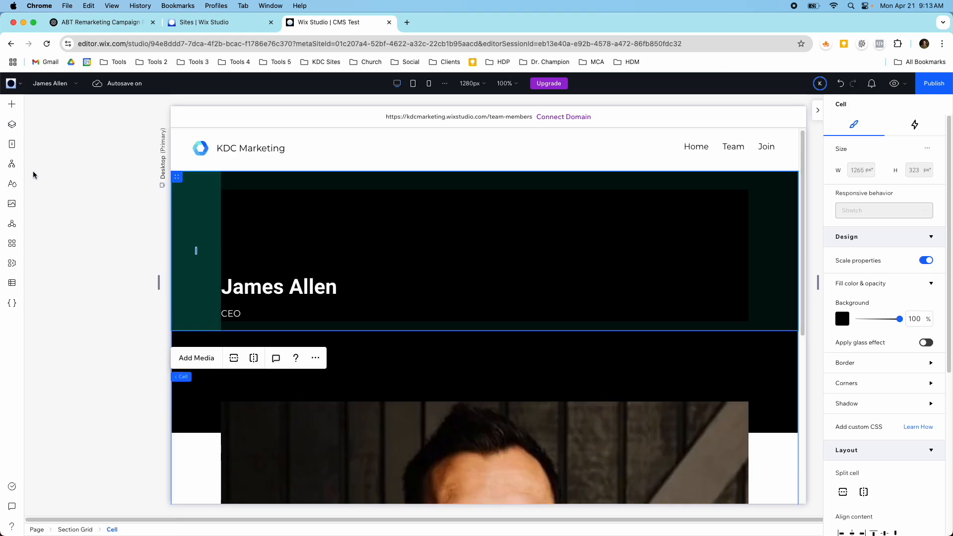
pyautogui.scroll(-6, 225, 279)
pyautogui.scroll(6, 223, 277)
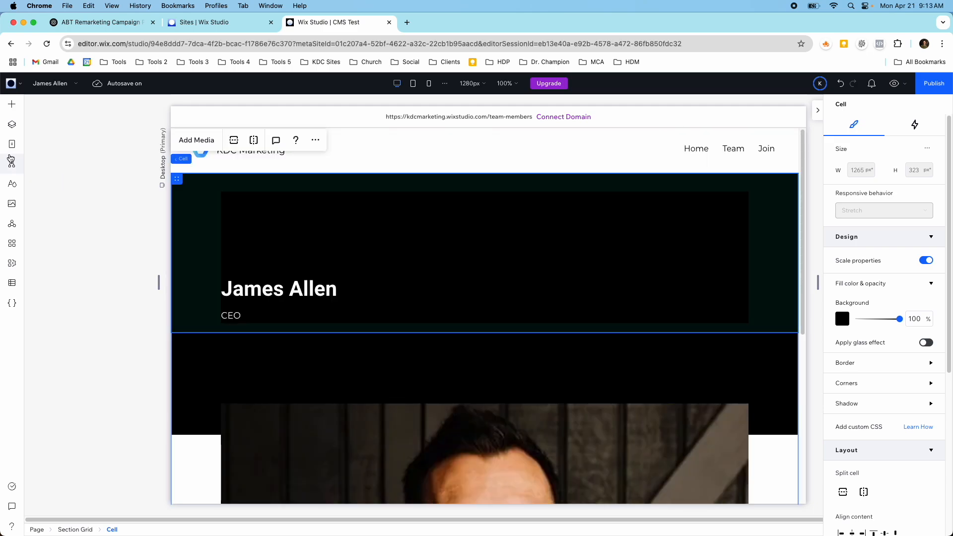
# Step: Open the CEO's static page and select the entire bio text below the photo for copying
pyautogui.click(12, 144)
pyautogui.click(82, 273)
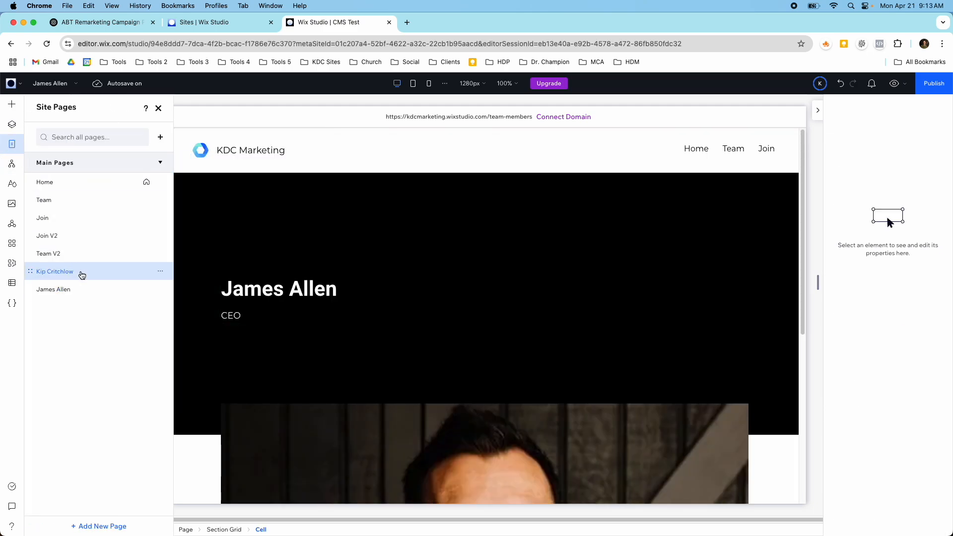
pyautogui.scroll(-5, 290, 304)
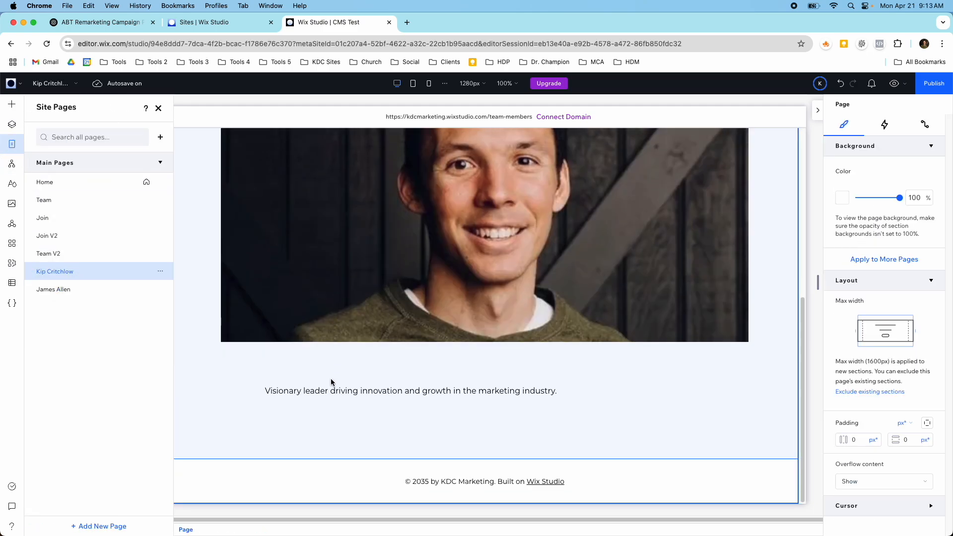
pyautogui.click(329, 389)
pyautogui.click(329, 389)
pyautogui.doubleClick(320, 390)
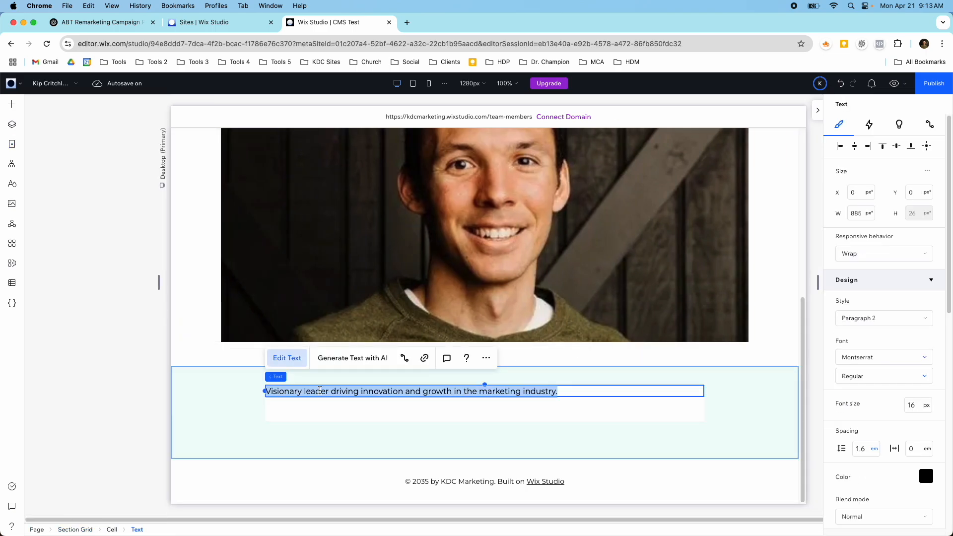
# Step: Paste the bio "Visionary leader driving innovation and growth in the marketing industry." into the CEO's Bio field in the Team Members collection
pyautogui.click(12, 283)
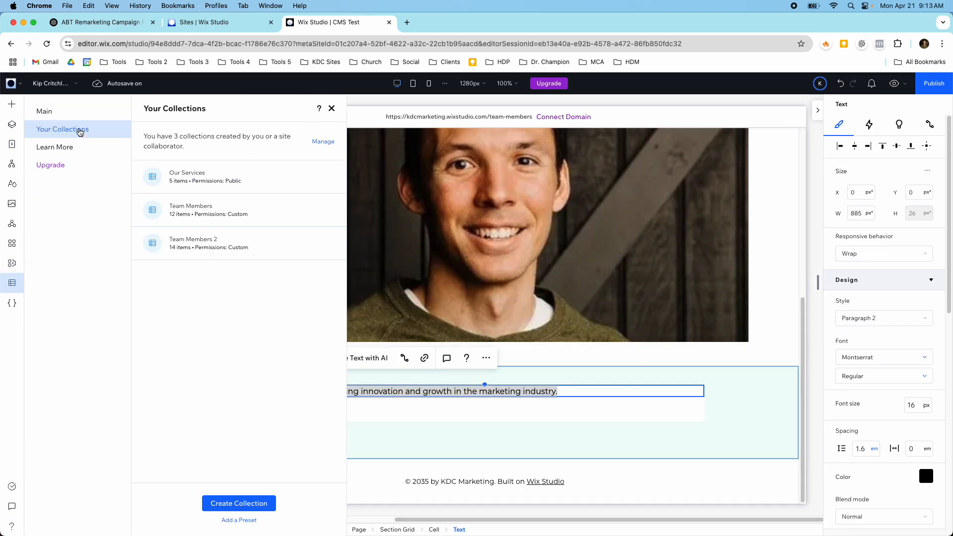
pyautogui.click(184, 209)
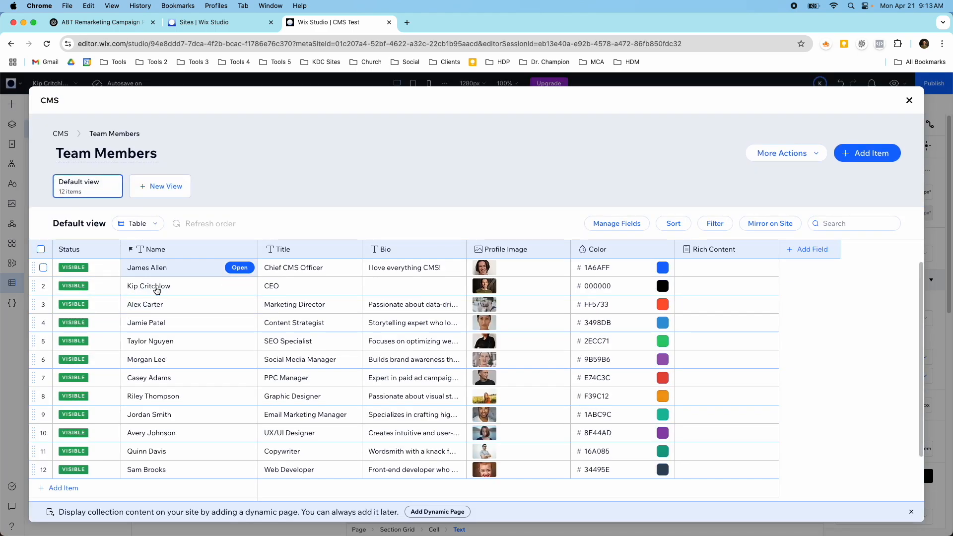
pyautogui.click(391, 282)
pyautogui.press('super+v')
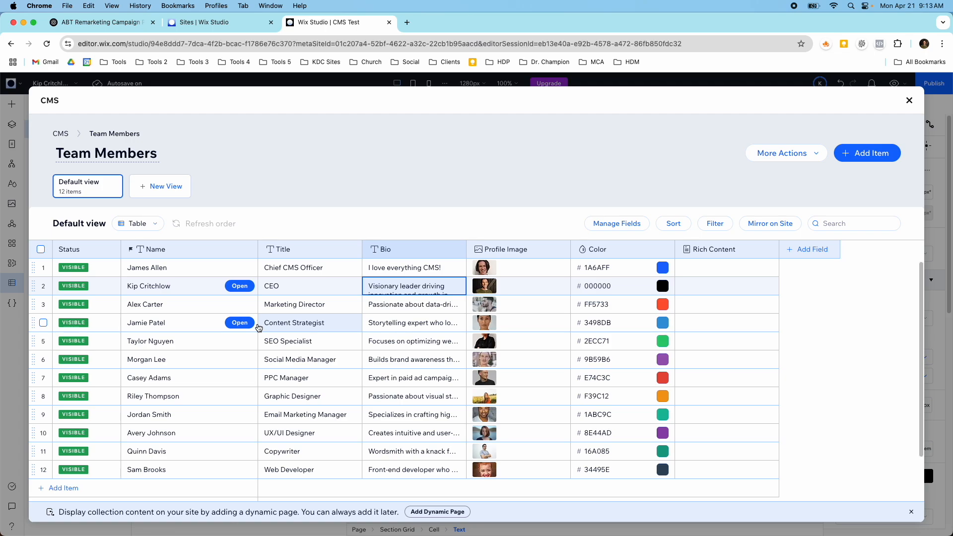
pyautogui.click(909, 100)
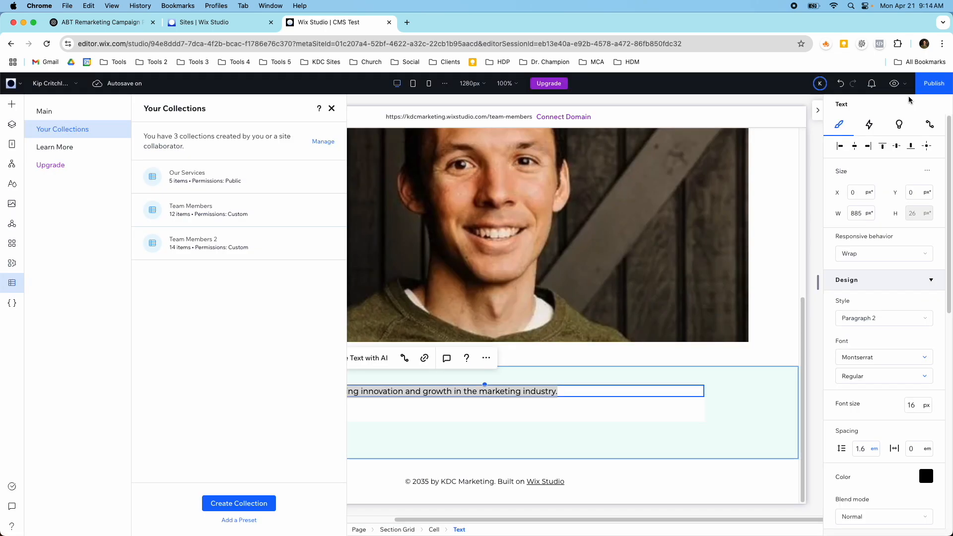